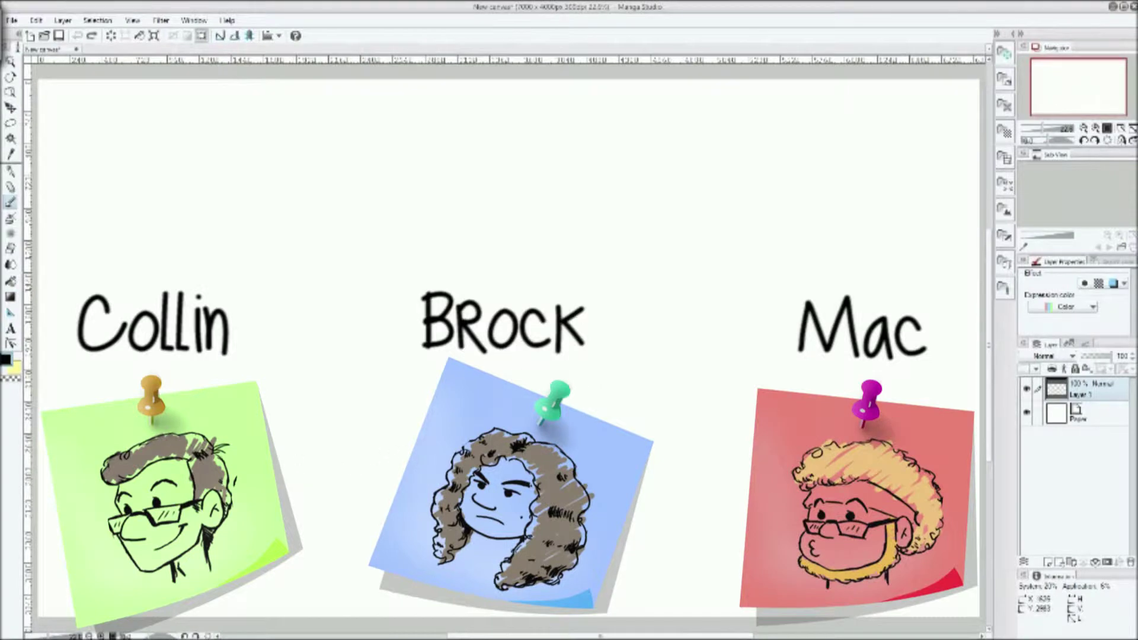
# Draw two winding S-shaped curves across the lower half of the canvas as the edges of a widening channel
pyautogui.moveTo(492, 376); pyautogui.dragTo(666, 339)
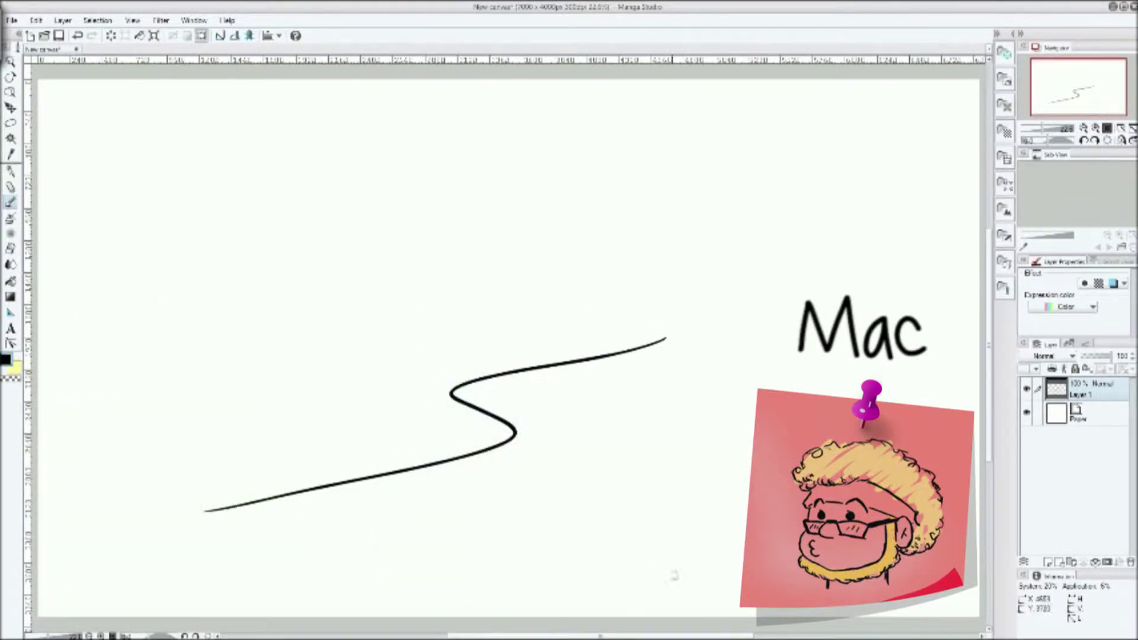
pyautogui.moveTo(668, 573)
pyautogui.mouseDown()
pyautogui.moveTo(701, 544)
pyautogui.moveTo(733, 468)
pyautogui.moveTo(673, 412)
pyautogui.moveTo(676, 361)
pyautogui.moveTo(706, 348)
pyautogui.mouseUp()
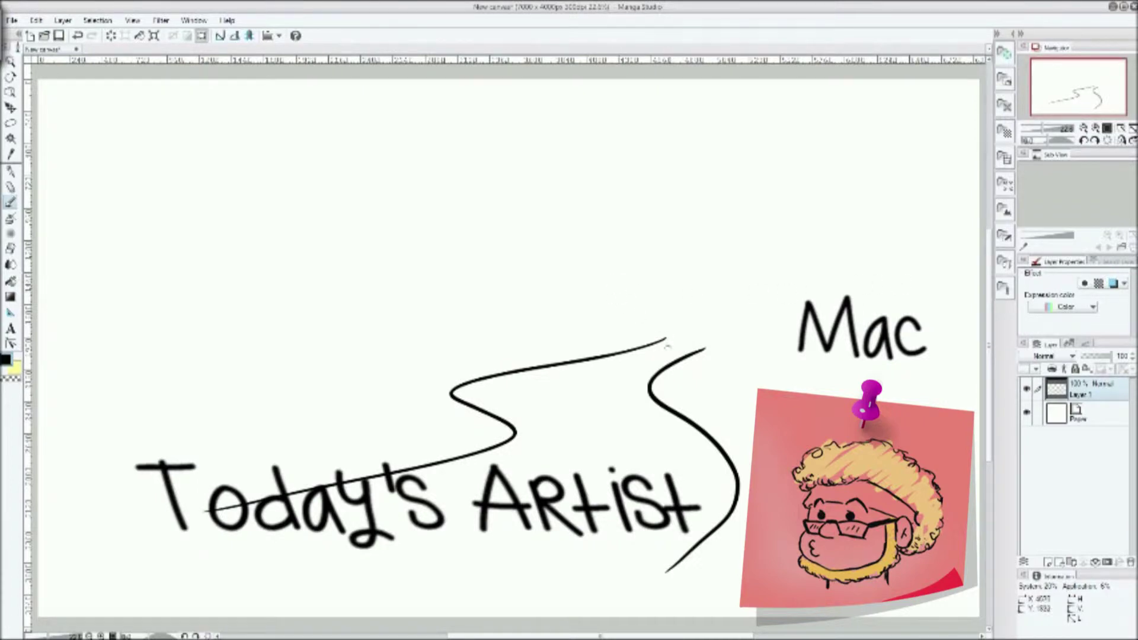
pyautogui.hotkey('ctrl', 'z')
pyautogui.moveTo(654, 562)
pyautogui.mouseDown()
pyautogui.moveTo(727, 503)
pyautogui.moveTo(761, 418)
pyautogui.moveTo(717, 383)
pyautogui.moveTo(792, 341)
pyautogui.mouseUp()
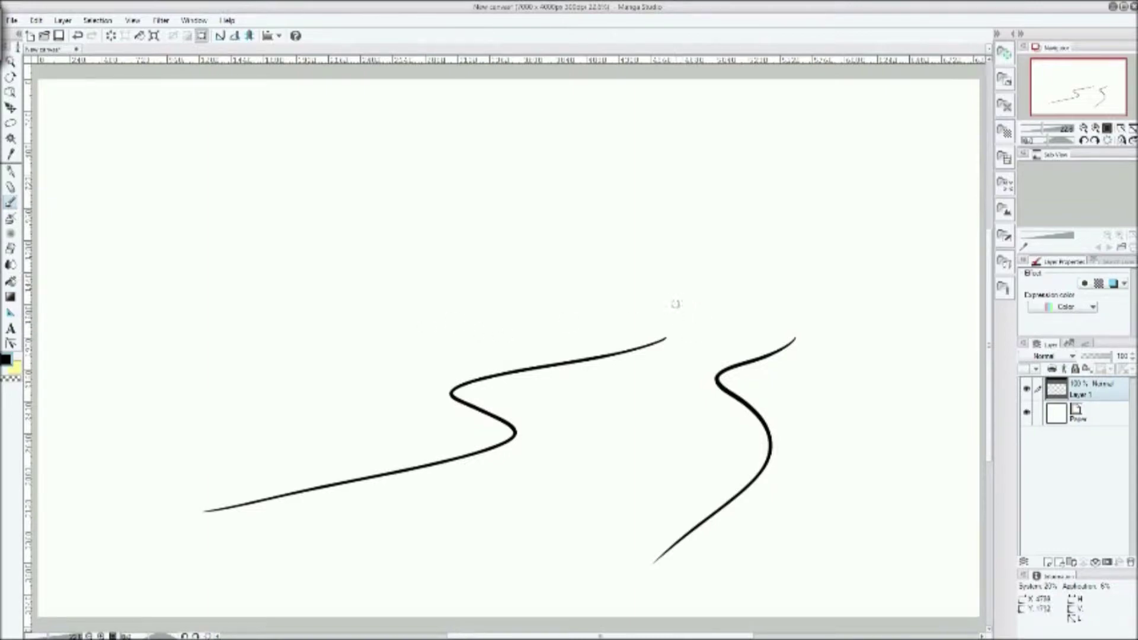
# Draw the windmill's lower walls, base line with an arched doorway, and angled side face where the two winding curves end
pyautogui.moveTo(674, 285); pyautogui.dragTo(672, 325)
pyautogui.hotkey('ctrl', 'z')
pyautogui.moveTo(685, 267); pyautogui.dragTo(663, 340)
pyautogui.moveTo(664, 341)
pyautogui.mouseDown()
pyautogui.moveTo(722, 338)
pyautogui.moveTo(725, 320)
pyautogui.moveTo(745, 339)
pyautogui.moveTo(801, 340)
pyautogui.mouseUp()
pyautogui.hotkey('ctrl', 'z')
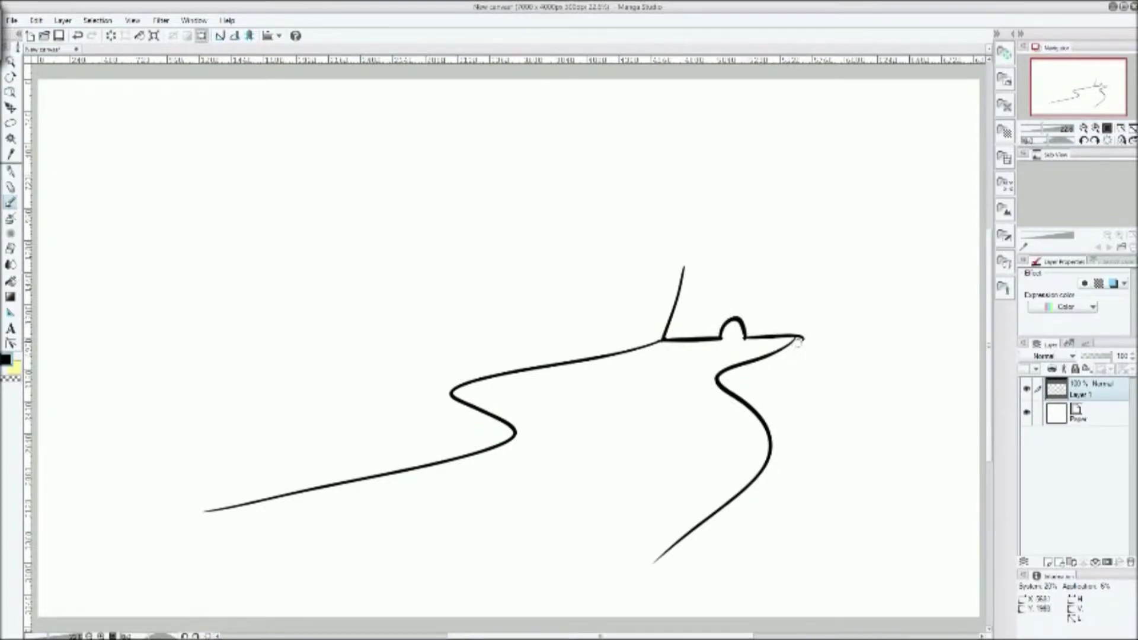
pyautogui.moveTo(800, 340)
pyautogui.mouseDown()
pyautogui.moveTo(838, 307)
pyautogui.moveTo(793, 248)
pyautogui.mouseUp()
pyautogui.hotkey('ctrl', 'z')
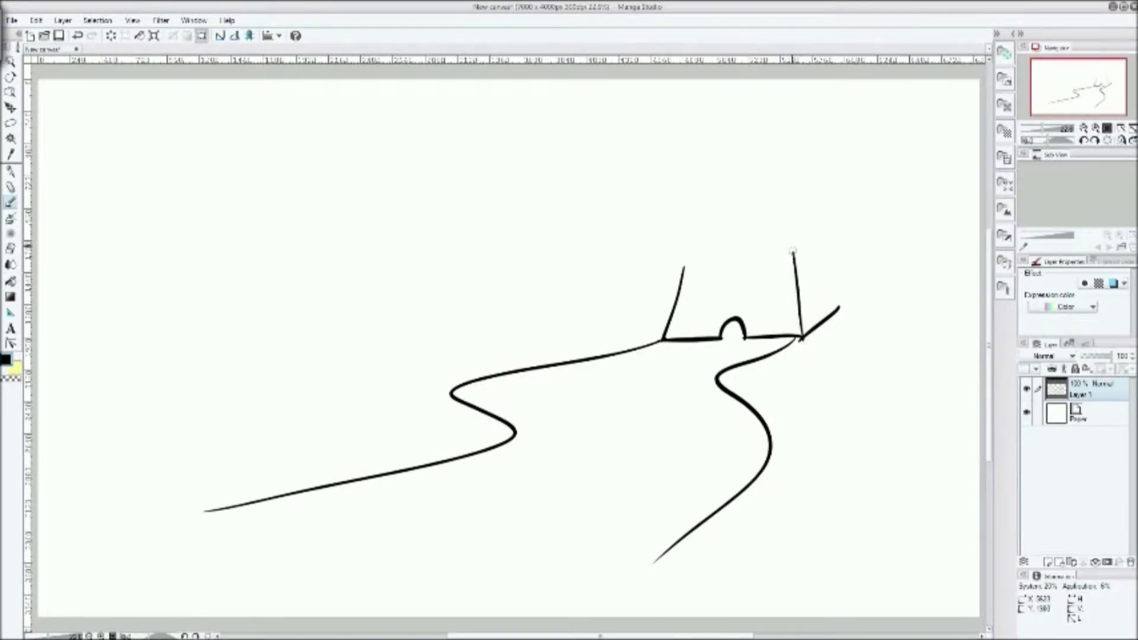
pyautogui.moveTo(840, 308); pyautogui.dragTo(812, 226)
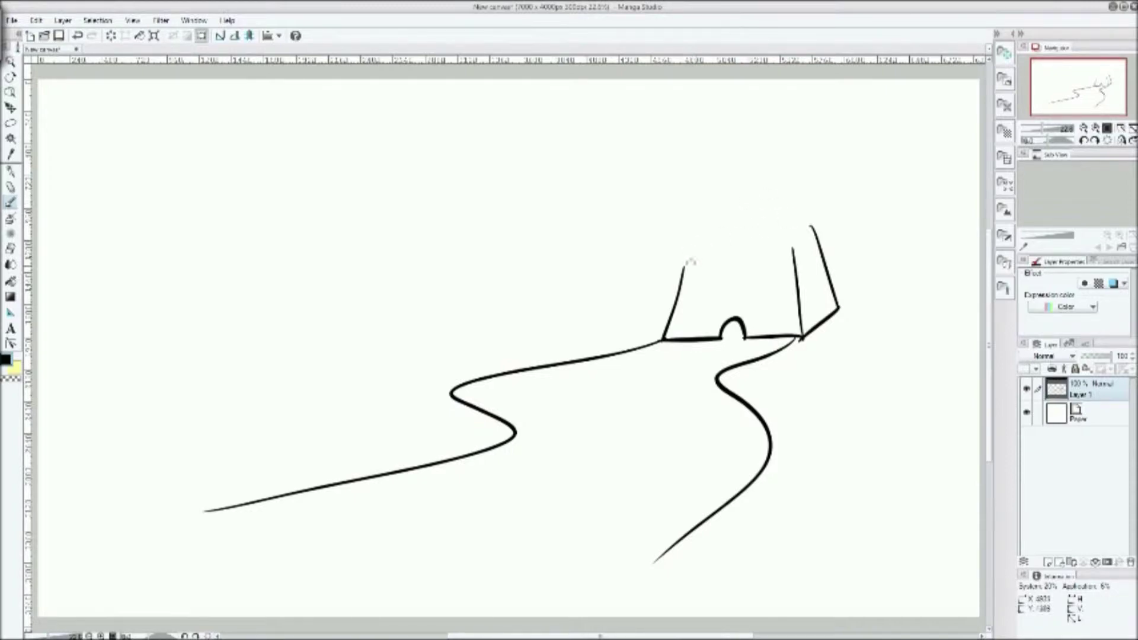
# Draw a small oval hub above the tower base and its lower-left blade, and erase the overshooting blade corner
pyautogui.moveTo(738, 146)
pyautogui.mouseDown()
pyautogui.moveTo(732, 168)
pyautogui.moveTo(745, 142)
pyautogui.mouseUp()
pyautogui.moveTo(707, 166)
pyautogui.mouseDown()
pyautogui.moveTo(608, 276)
pyautogui.moveTo(618, 283)
pyautogui.moveTo(727, 175)
pyautogui.mouseUp()
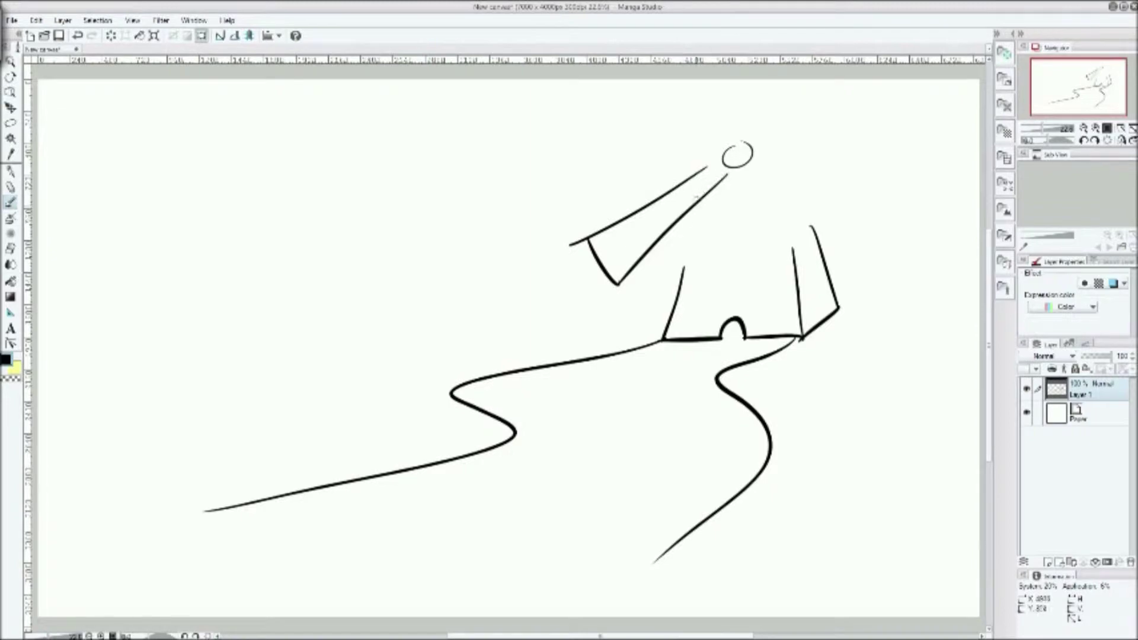
pyautogui.press('e')
pyautogui.moveTo(570, 245); pyautogui.dragTo(579, 239)
pyautogui.press('p')
# Draw the windmill's lower-right blade from the hub down across the tower's side face
pyautogui.moveTo(749, 176)
pyautogui.mouseDown()
pyautogui.moveTo(820, 284)
pyautogui.moveTo(858, 240)
pyautogui.moveTo(813, 232)
pyautogui.moveTo(822, 266)
pyautogui.moveTo(853, 232)
pyautogui.mouseUp()
pyautogui.press('e')
pyautogui.press('p')
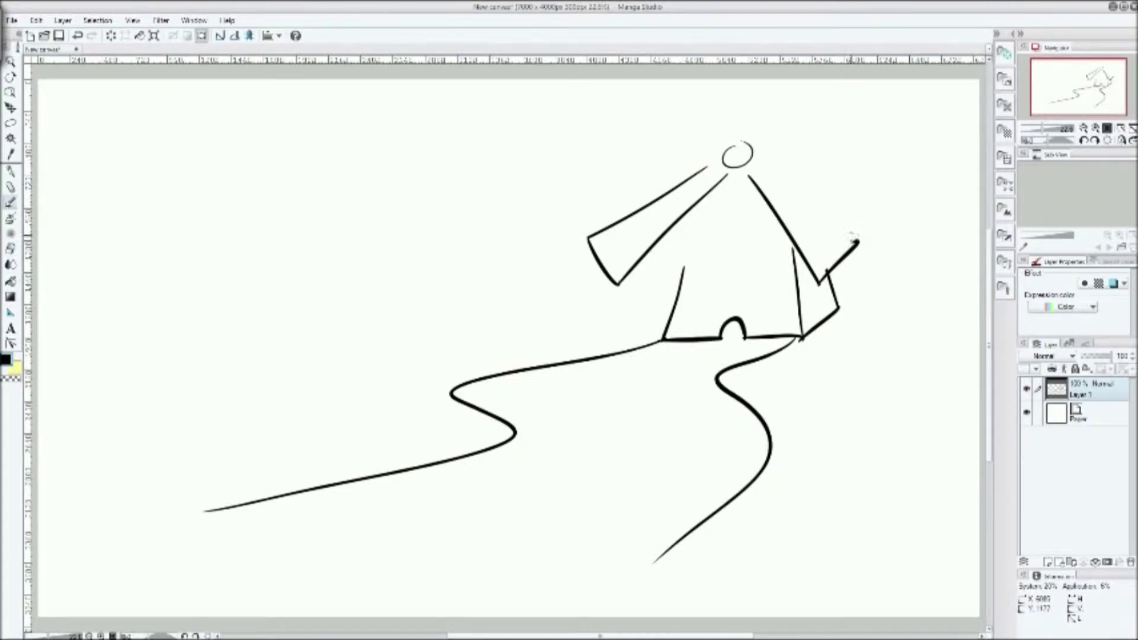
pyautogui.moveTo(857, 240); pyautogui.dragTo(762, 167)
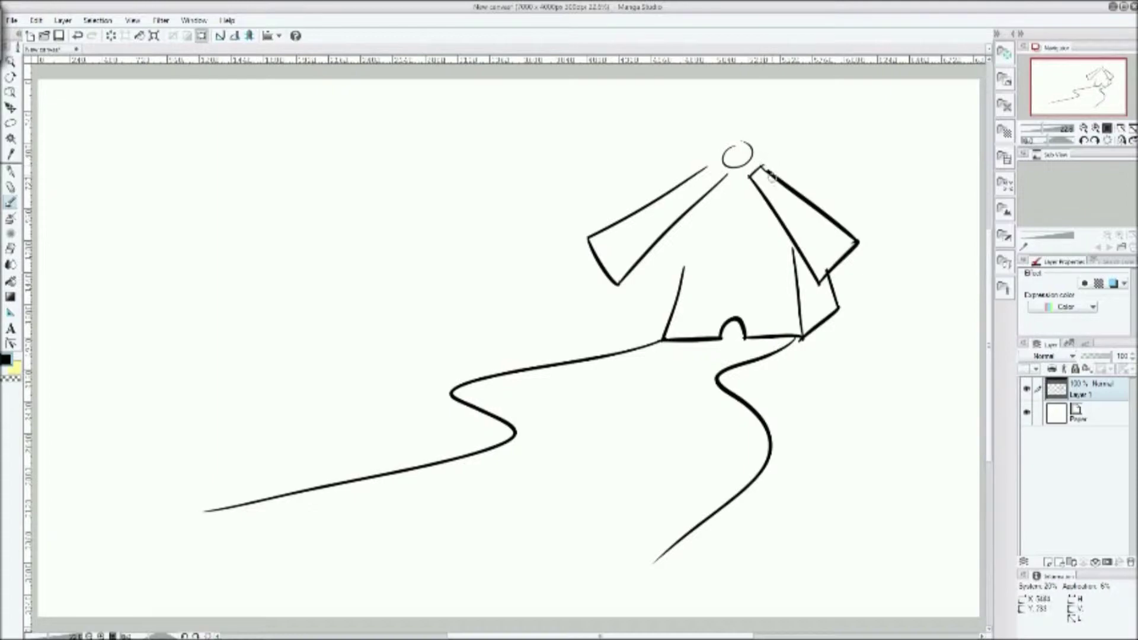
pyautogui.hotkey('ctrl', 'z')
pyautogui.moveTo(762, 166); pyautogui.dragTo(770, 175)
pyautogui.hotkey('ctrl', 'z')
# Clean up the lower-left blade's inner end and draw the two upper blades running off the canvas's top edge
pyautogui.press('e')
pyautogui.moveTo(730, 178); pyautogui.dragTo(726, 181)
pyautogui.press('b')
pyautogui.moveTo(755, 138)
pyautogui.mouseDown()
pyautogui.moveTo(763, 151)
pyautogui.moveTo(857, 88)
pyautogui.mouseUp()
pyautogui.moveTo(756, 138)
pyautogui.mouseDown()
pyautogui.moveTo(807, 79)
pyautogui.moveTo(869, 79)
pyautogui.mouseUp()
pyautogui.moveTo(712, 143)
pyautogui.mouseDown()
pyautogui.moveTo(721, 120)
pyautogui.moveTo(728, 130)
pyautogui.moveTo(708, 79)
pyautogui.mouseUp()
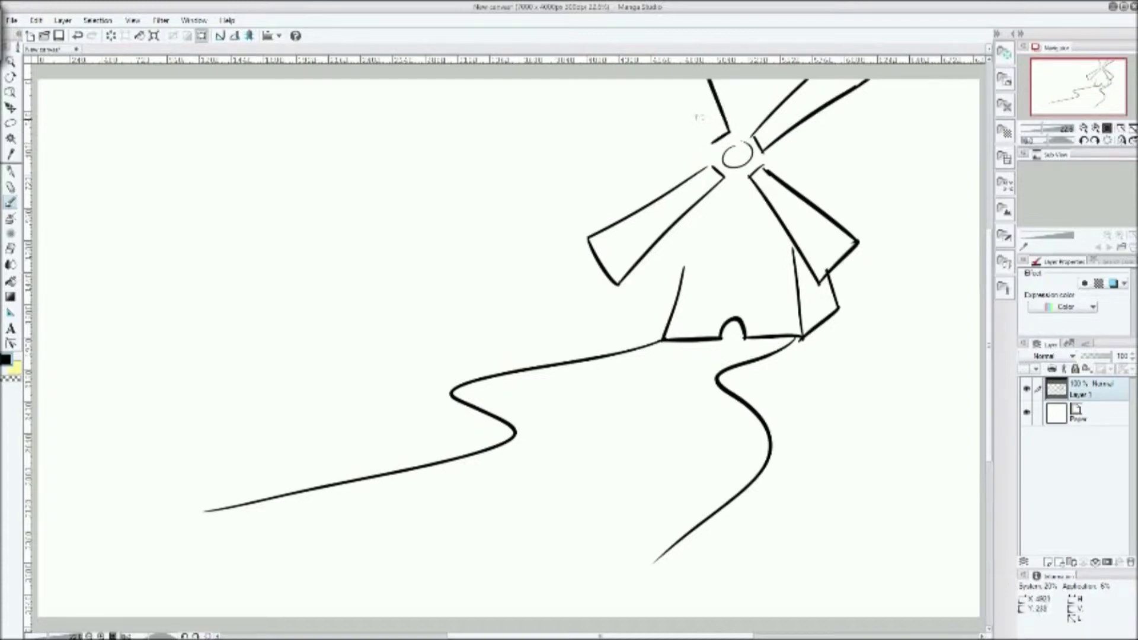
pyautogui.moveTo(710, 142); pyautogui.dragTo(658, 78)
# Extend the tower's left wall up to the blade and draw the right-hand walls up behind the blades
pyautogui.moveTo(683, 270); pyautogui.dragTo(692, 205)
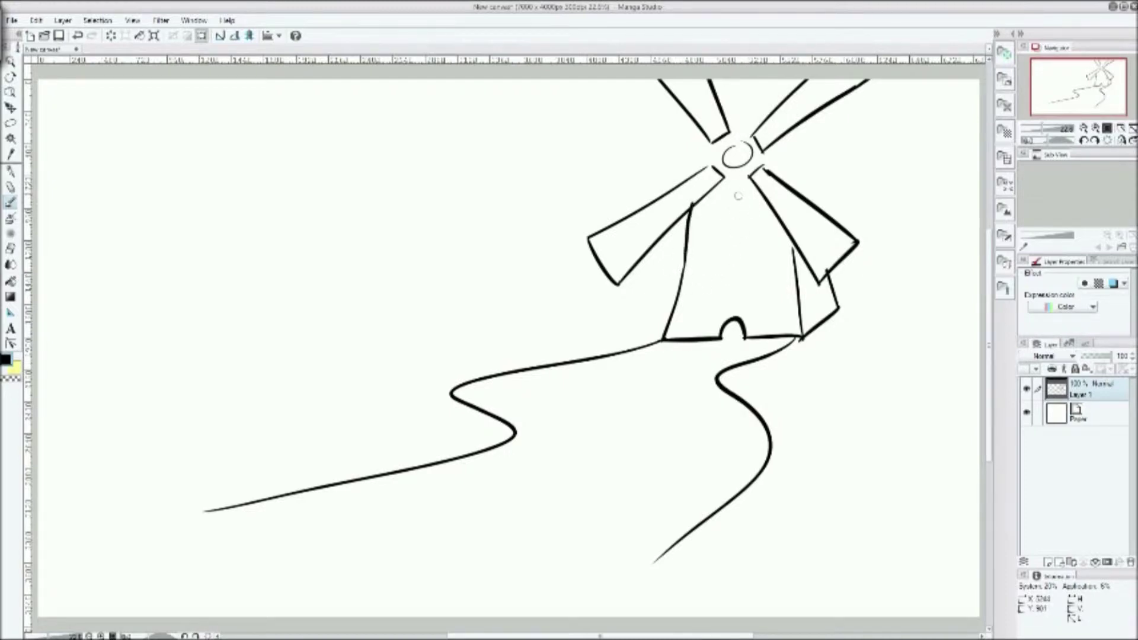
pyautogui.hotkey('ctrl', 'z')
pyautogui.moveTo(682, 271); pyautogui.dragTo(701, 193)
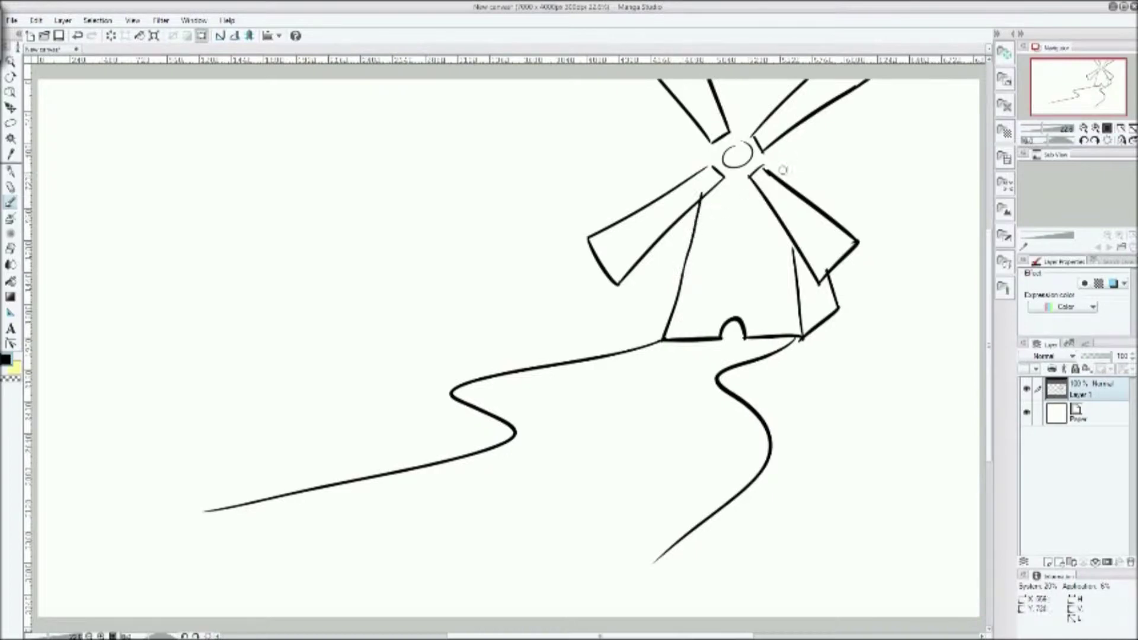
pyautogui.moveTo(817, 205); pyautogui.dragTo(786, 140)
pyautogui.moveTo(791, 187); pyautogui.dragTo(779, 134)
# Close the tower's top between the blades, draw a horizontal band across its lower part, and fill the doorway black
pyautogui.press('e')
pyautogui.press('b')
pyautogui.moveTo(704, 171)
pyautogui.mouseDown()
pyautogui.moveTo(710, 133)
pyautogui.moveTo(736, 109)
pyautogui.moveTo(768, 108)
pyautogui.mouseUp()
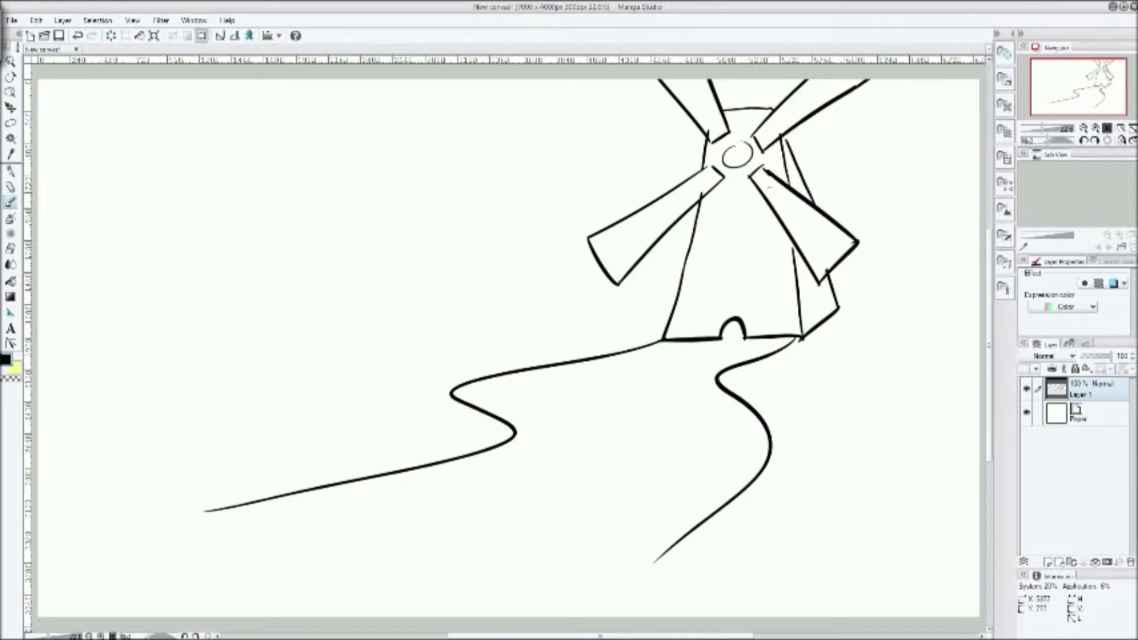
pyautogui.moveTo(682, 281); pyautogui.dragTo(807, 266)
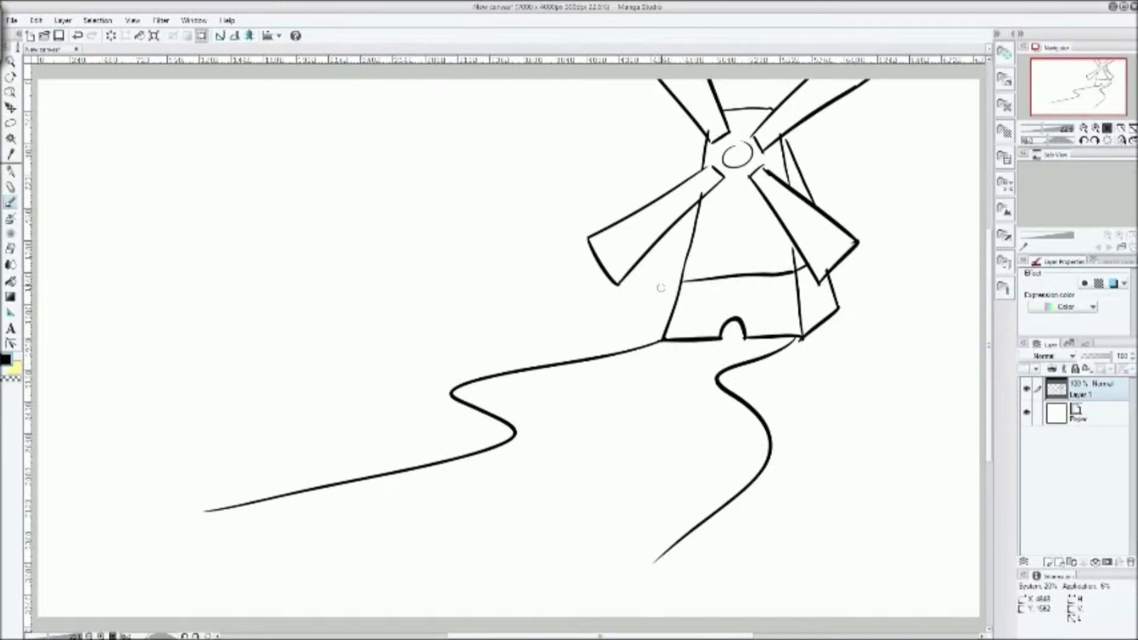
pyautogui.moveTo(733, 331); pyautogui.dragTo(733, 330)
# Draw two long horizontal lines from the tower to the canvas's left edge, with a small dark patch beside the tower
pyautogui.moveTo(643, 304); pyautogui.dragTo(47, 308)
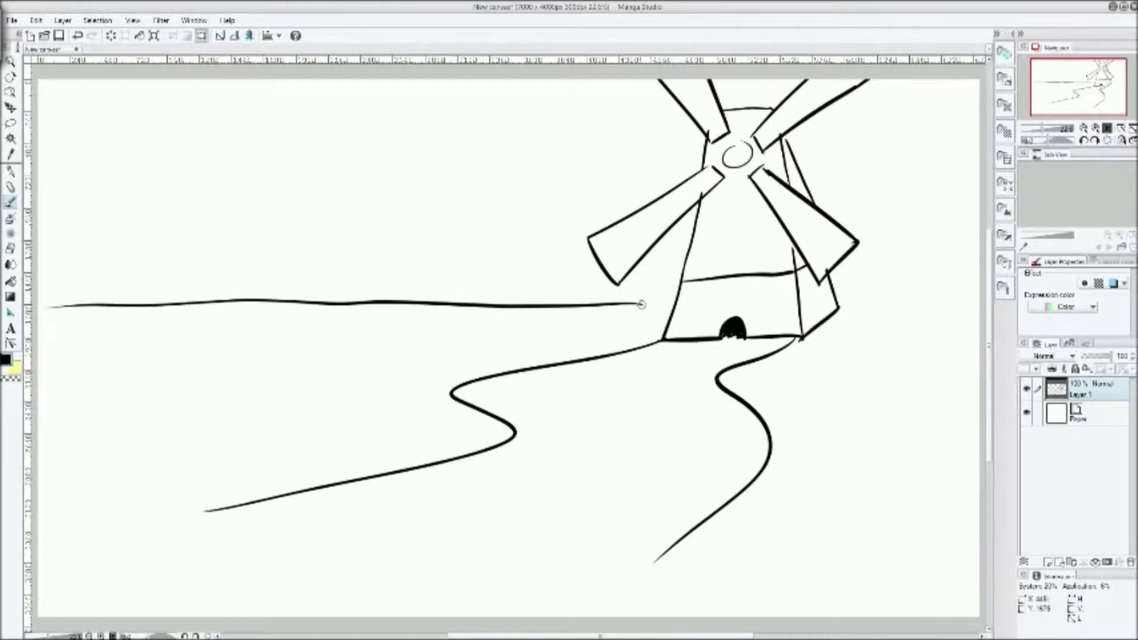
pyautogui.moveTo(682, 289)
pyautogui.mouseDown()
pyautogui.moveTo(649, 302)
pyautogui.moveTo(677, 291)
pyautogui.mouseUp()
pyautogui.moveTo(679, 284); pyautogui.dragTo(57, 298)
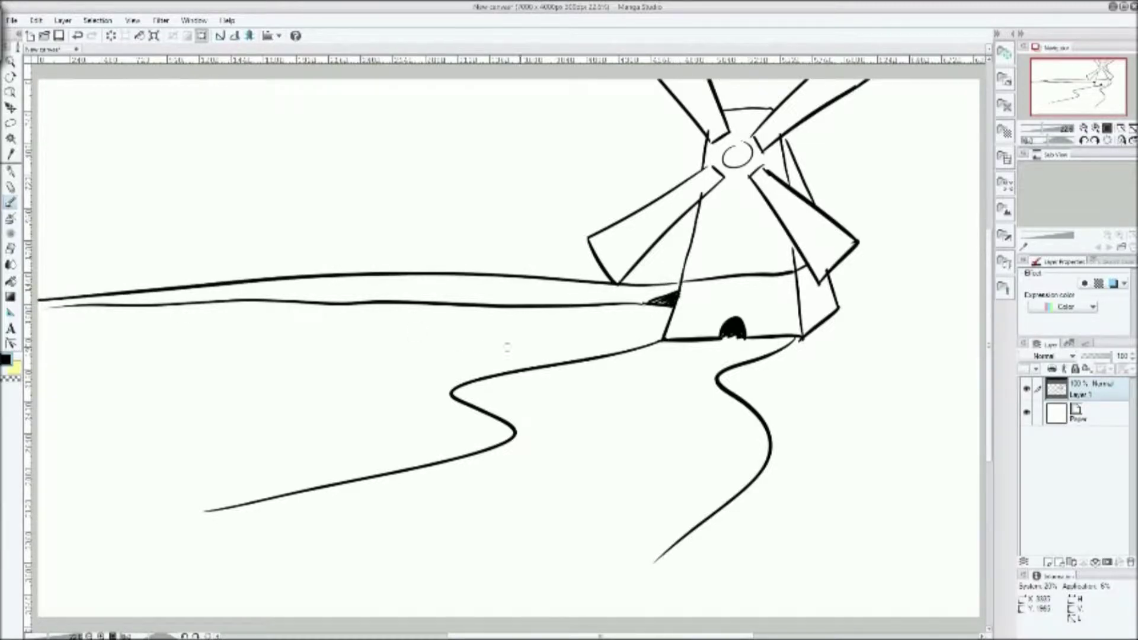
pyautogui.hotkey('ctrl', 'z')
pyautogui.moveTo(682, 280); pyautogui.dragTo(37, 268)
pyautogui.hotkey('ctrl', 'z')
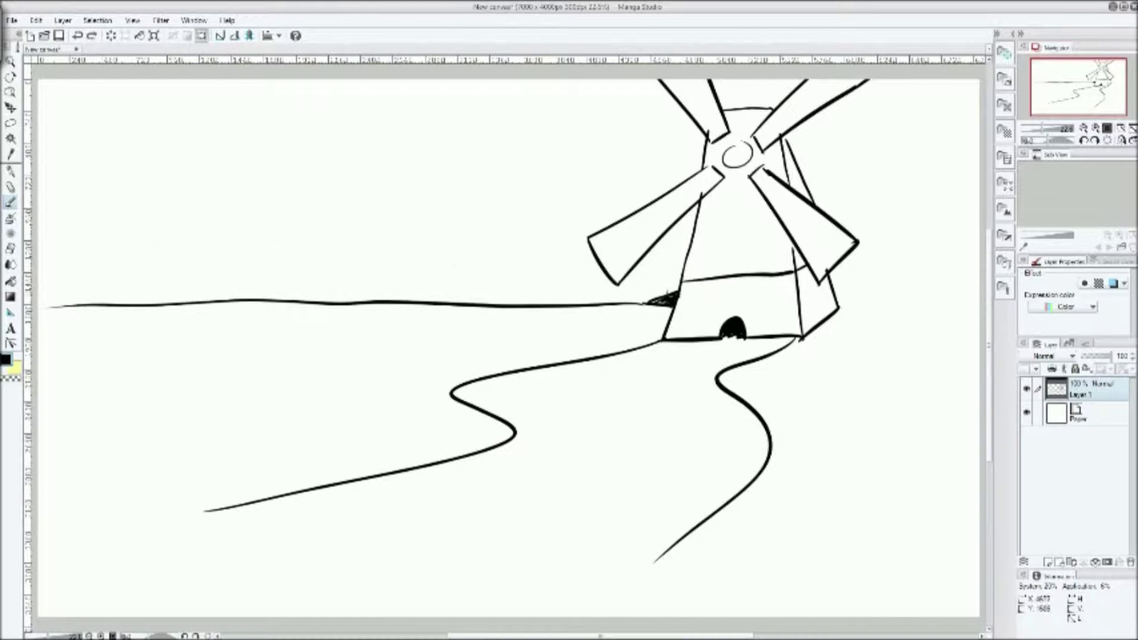
pyautogui.moveTo(684, 275); pyautogui.dragTo(38, 307)
# Erase the upper horizontal line's far end and draw curved outlines above and below to form a rounded pool
pyautogui.press('e')
pyautogui.moveTo(44, 297); pyautogui.dragTo(134, 283)
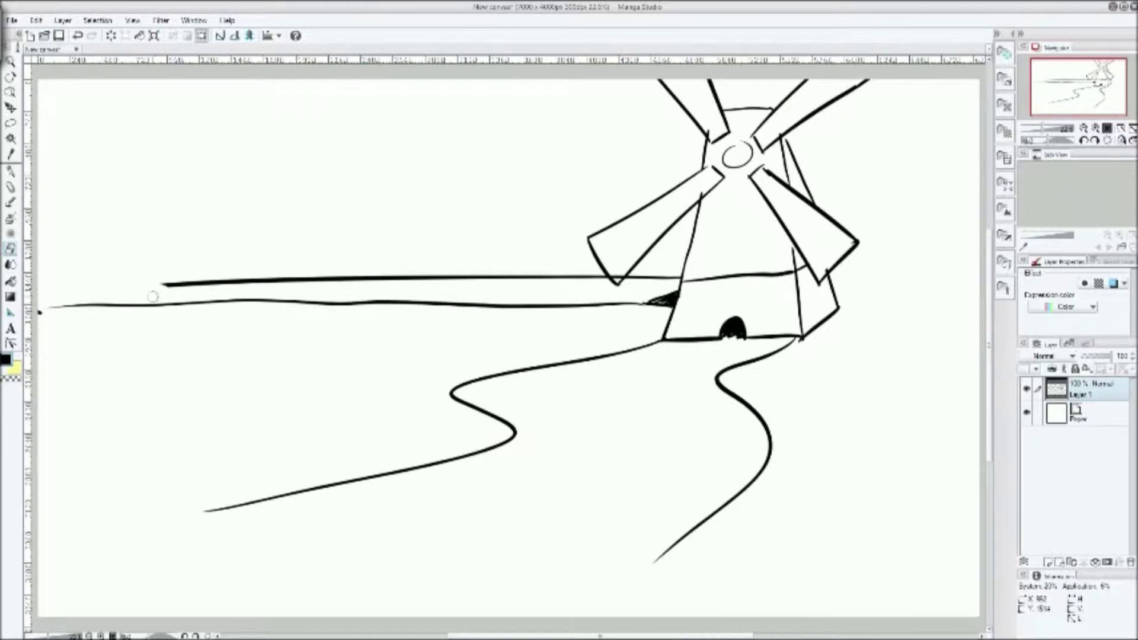
pyautogui.press('p')
pyautogui.moveTo(166, 281); pyautogui.dragTo(53, 284)
pyautogui.hotkey('ctrl', 'z')
pyautogui.moveTo(170, 280); pyautogui.dragTo(38, 289)
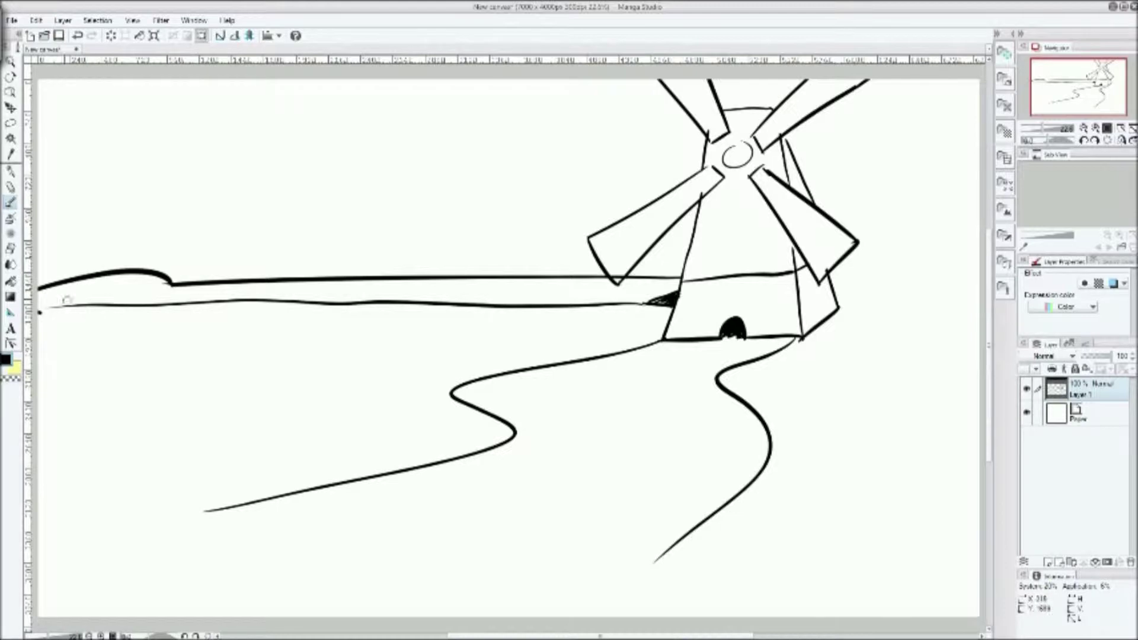
pyautogui.moveTo(39, 329)
pyautogui.mouseDown()
pyautogui.moveTo(113, 334)
pyautogui.moveTo(171, 304)
pyautogui.mouseUp()
# Erase the line running through the rounded pool and draw a small solid black oval inside it
pyautogui.press('e')
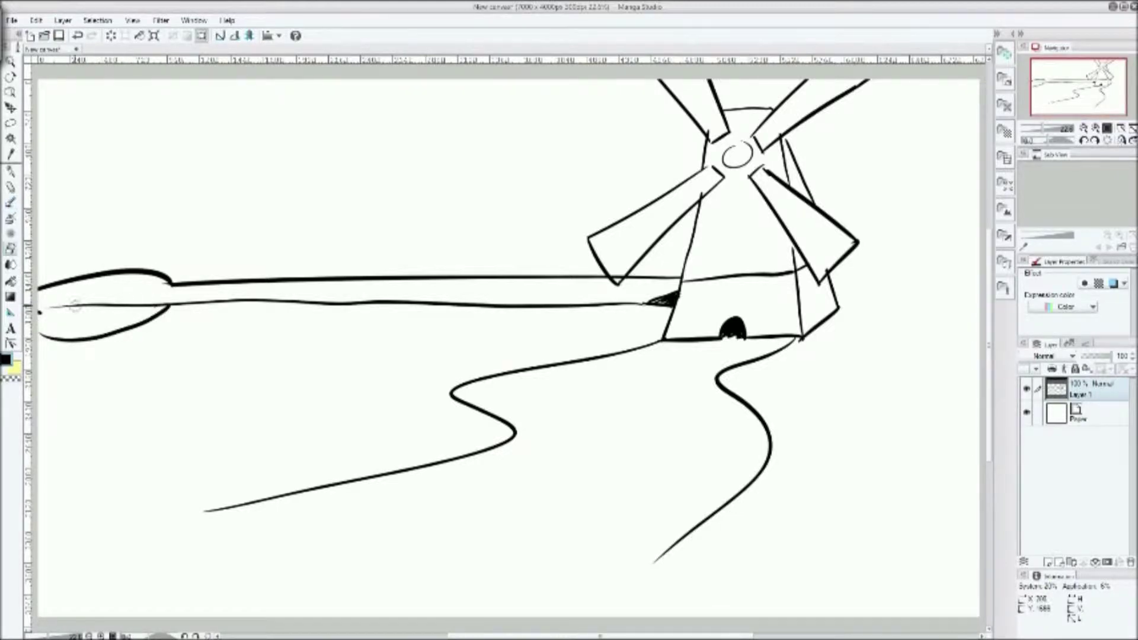
pyautogui.moveTo(46, 306); pyautogui.dragTo(168, 304)
pyautogui.press('p')
pyautogui.moveTo(92, 302); pyautogui.dragTo(107, 306)
pyautogui.hotkey('ctrl', 'z')
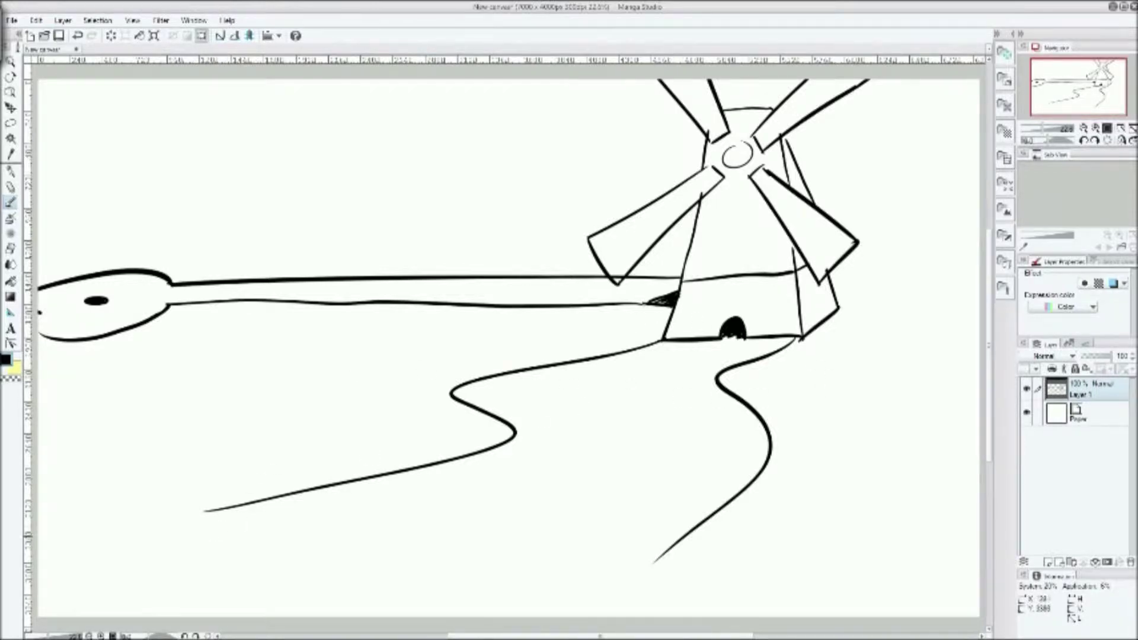
# Draw an angular, roof-like outline at the canvas's bottom edge between the winding curves and erase the stray mark inside it
pyautogui.moveTo(290, 550); pyautogui.dragTo(456, 600)
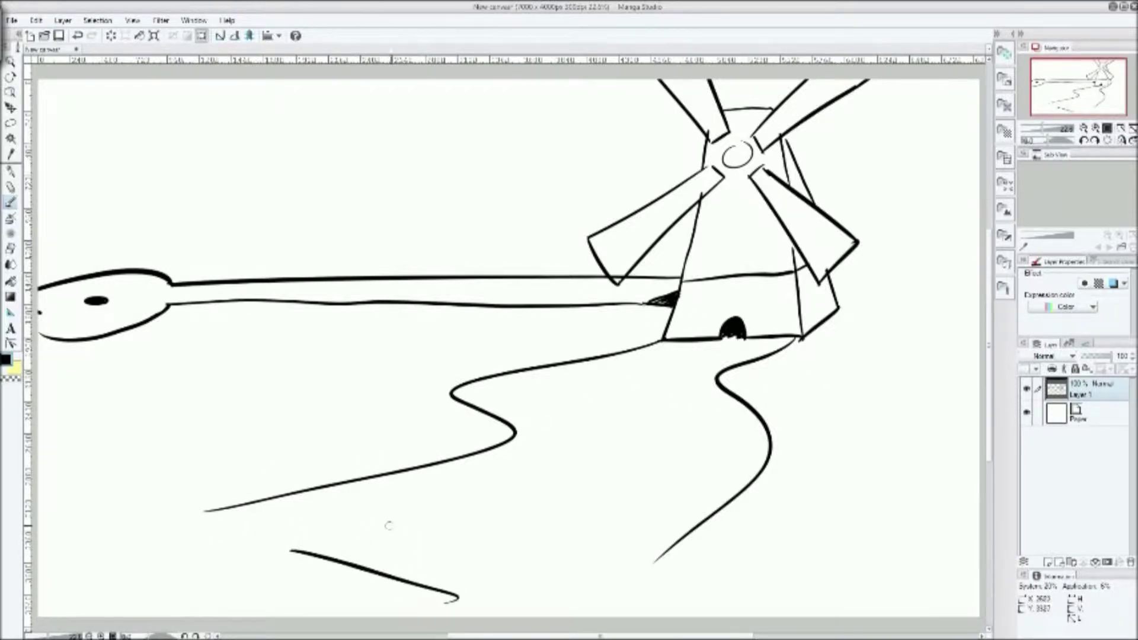
pyautogui.hotkey('ctrl', 'z')
pyautogui.moveTo(281, 546); pyautogui.dragTo(497, 582)
pyautogui.hotkey('ctrl', 'z')
pyautogui.moveTo(295, 549)
pyautogui.mouseDown()
pyautogui.moveTo(546, 586)
pyautogui.moveTo(453, 604)
pyautogui.mouseUp()
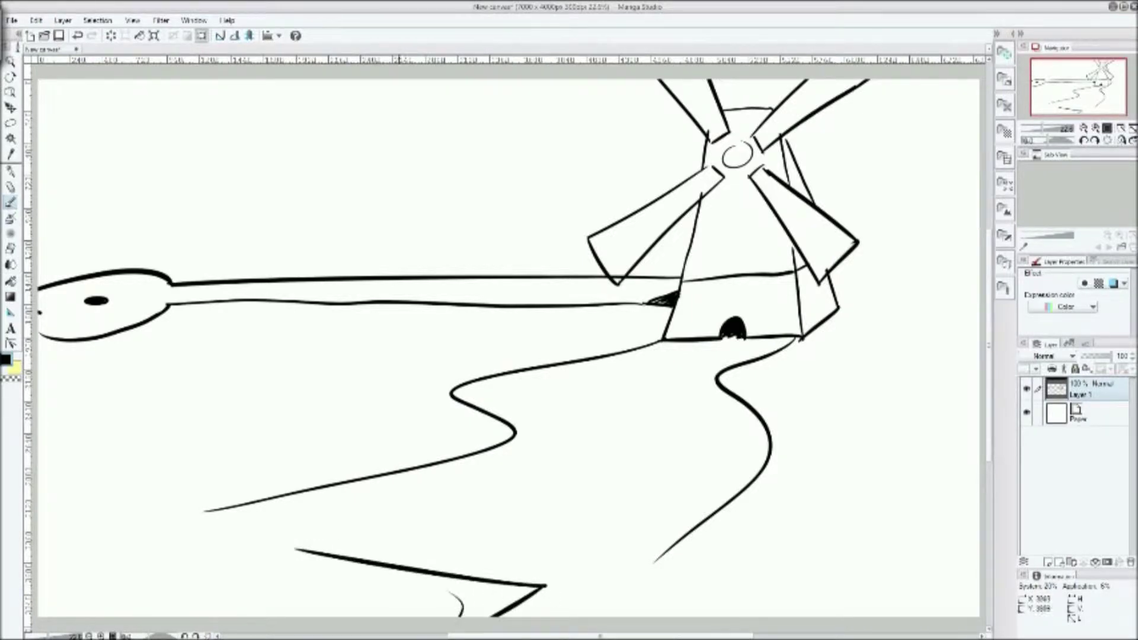
pyautogui.moveTo(297, 550); pyautogui.dragTo(178, 618)
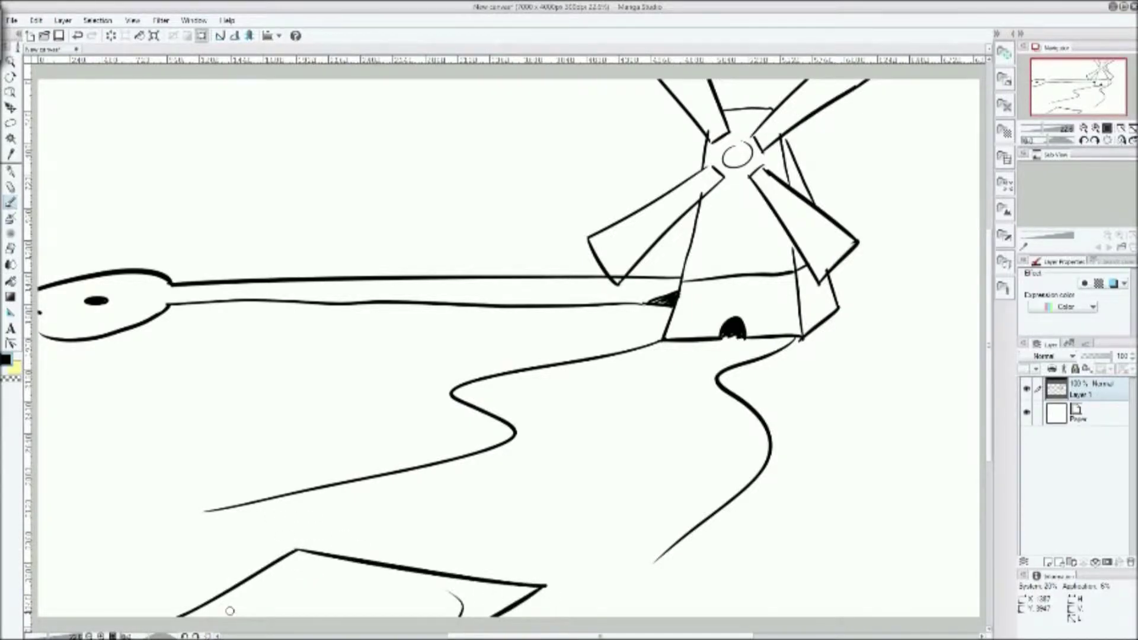
pyautogui.press('e')
pyautogui.moveTo(446, 593); pyautogui.dragTo(460, 619)
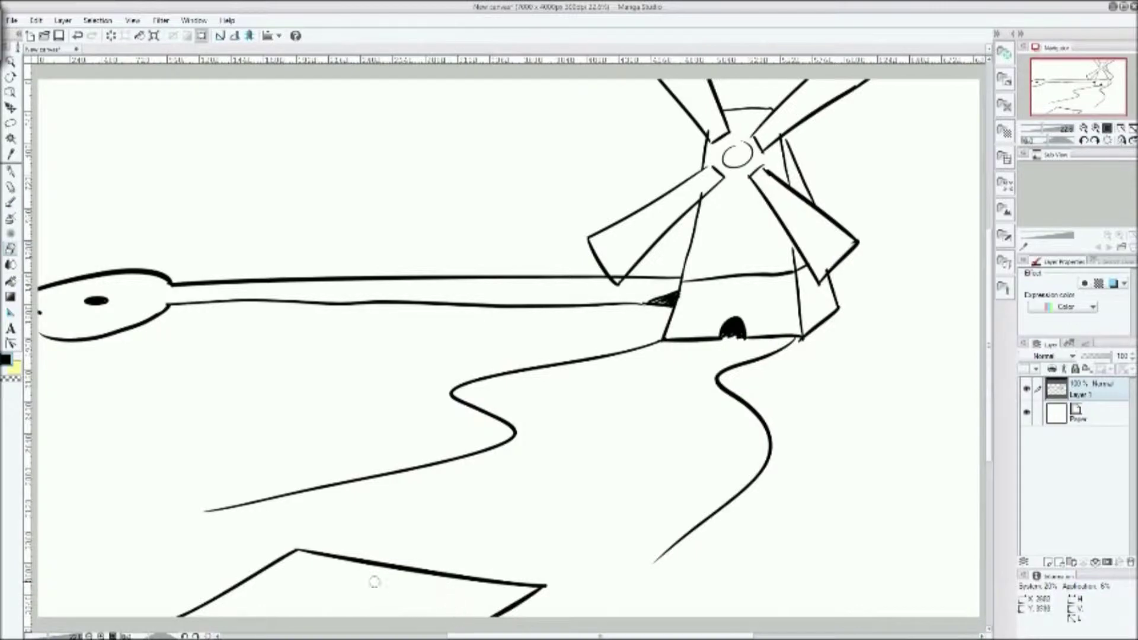
# Draw a second line along the inner side of the right winding curve, from the tower's base to its lower end
pyautogui.press('p')
pyautogui.moveTo(802, 338)
pyautogui.mouseDown()
pyautogui.moveTo(737, 375)
pyautogui.moveTo(767, 453)
pyautogui.moveTo(774, 403)
pyautogui.mouseUp()
pyautogui.hotkey('ctrl', 'z')
pyautogui.moveTo(801, 336)
pyautogui.mouseDown()
pyautogui.moveTo(727, 368)
pyautogui.moveTo(738, 389)
pyautogui.mouseUp()
pyautogui.hotkey('ctrl', 'z')
pyautogui.moveTo(800, 337)
pyautogui.mouseDown()
pyautogui.moveTo(726, 382)
pyautogui.moveTo(748, 428)
pyautogui.moveTo(616, 556)
pyautogui.mouseUp()
pyautogui.hotkey('ctrl', 'z')
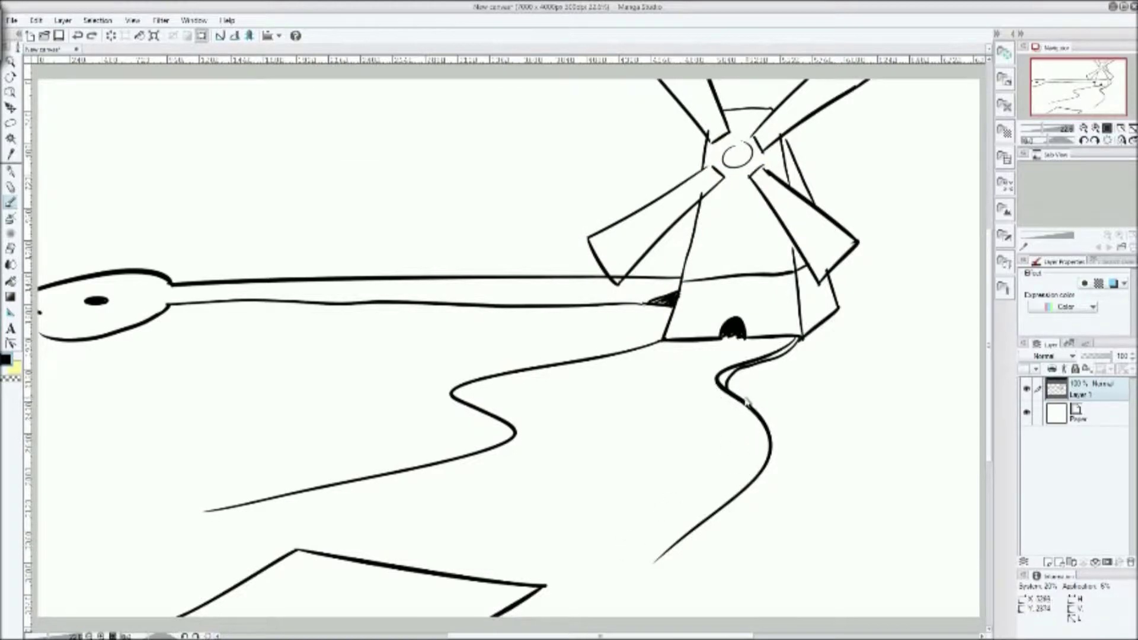
pyautogui.moveTo(716, 385)
pyautogui.mouseDown()
pyautogui.moveTo(741, 425)
pyautogui.moveTo(593, 581)
pyautogui.mouseUp()
pyautogui.hotkey('ctrl', 'z')
pyautogui.moveTo(717, 375)
pyautogui.mouseDown()
pyautogui.moveTo(748, 439)
pyautogui.moveTo(613, 585)
pyautogui.mouseUp()
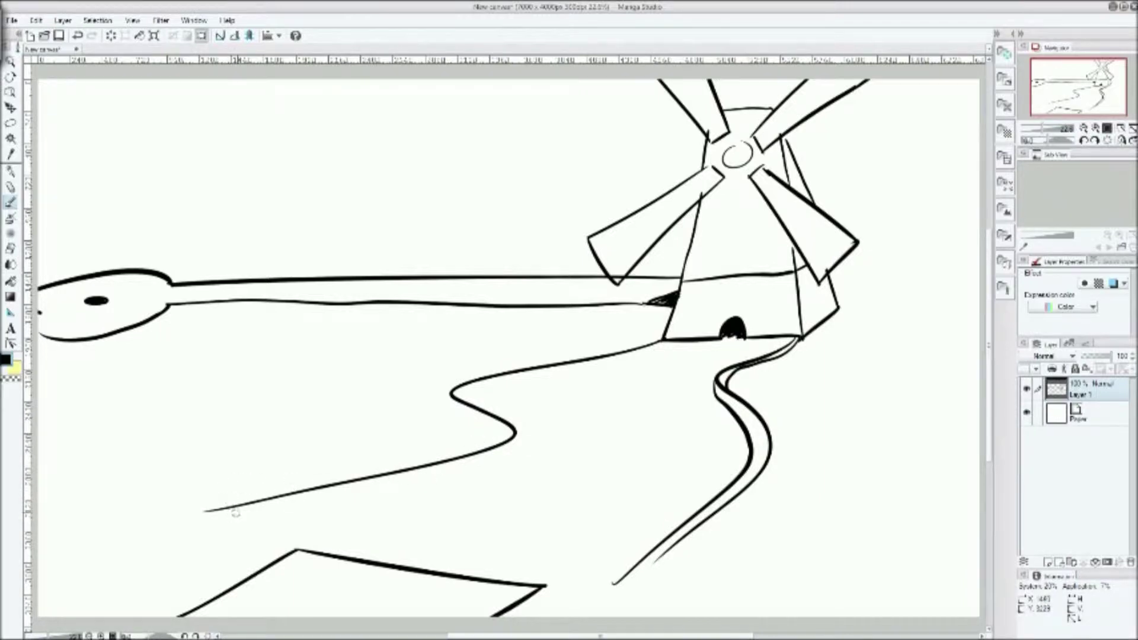
# Draw a second line along the upper side of the left winding curve, up to the tower's base
pyautogui.moveTo(203, 504); pyautogui.dragTo(349, 479)
pyautogui.hotkey('ctrl', 'z')
pyautogui.moveTo(201, 498)
pyautogui.mouseDown()
pyautogui.moveTo(492, 438)
pyautogui.moveTo(507, 428)
pyautogui.moveTo(485, 400)
pyautogui.mouseUp()
pyautogui.moveTo(513, 425)
pyautogui.mouseDown()
pyautogui.moveTo(459, 383)
pyautogui.moveTo(519, 366)
pyautogui.mouseUp()
pyautogui.hotkey('ctrl', 'z')
pyautogui.moveTo(451, 390)
pyautogui.mouseDown()
pyautogui.moveTo(477, 373)
pyautogui.moveTo(601, 351)
pyautogui.moveTo(461, 384)
pyautogui.moveTo(665, 334)
pyautogui.mouseUp()
pyautogui.hotkey('ctrl', 'z')
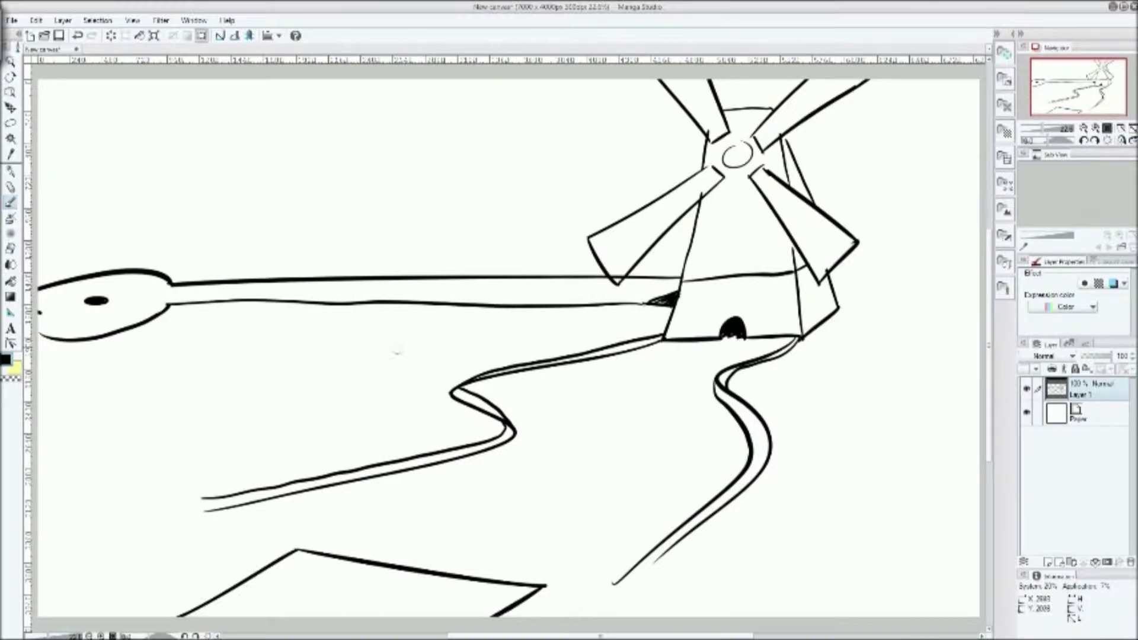
# Double the two horizontal lines left of the tower and the rounded pool's outline with parallel strokes
pyautogui.moveTo(165, 309); pyautogui.dragTo(673, 316)
pyautogui.hotkey('ctrl', 'z')
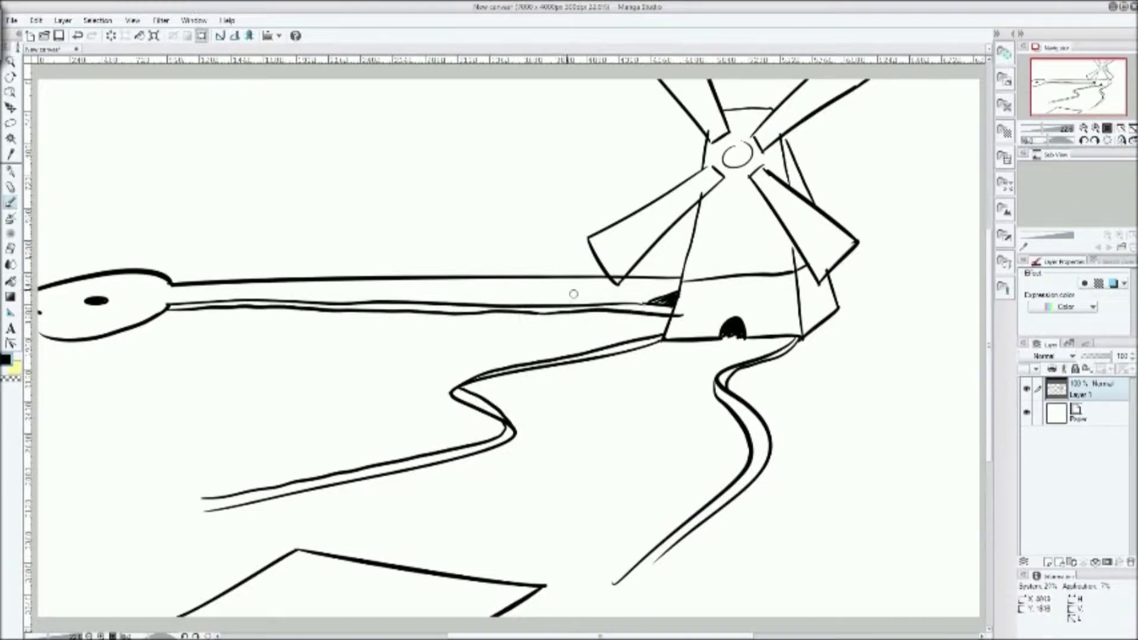
pyautogui.press('e')
pyautogui.press('b')
pyautogui.moveTo(177, 279); pyautogui.dragTo(692, 273)
pyautogui.moveTo(38, 283)
pyautogui.mouseDown()
pyautogui.moveTo(99, 262)
pyautogui.moveTo(179, 278)
pyautogui.mouseUp()
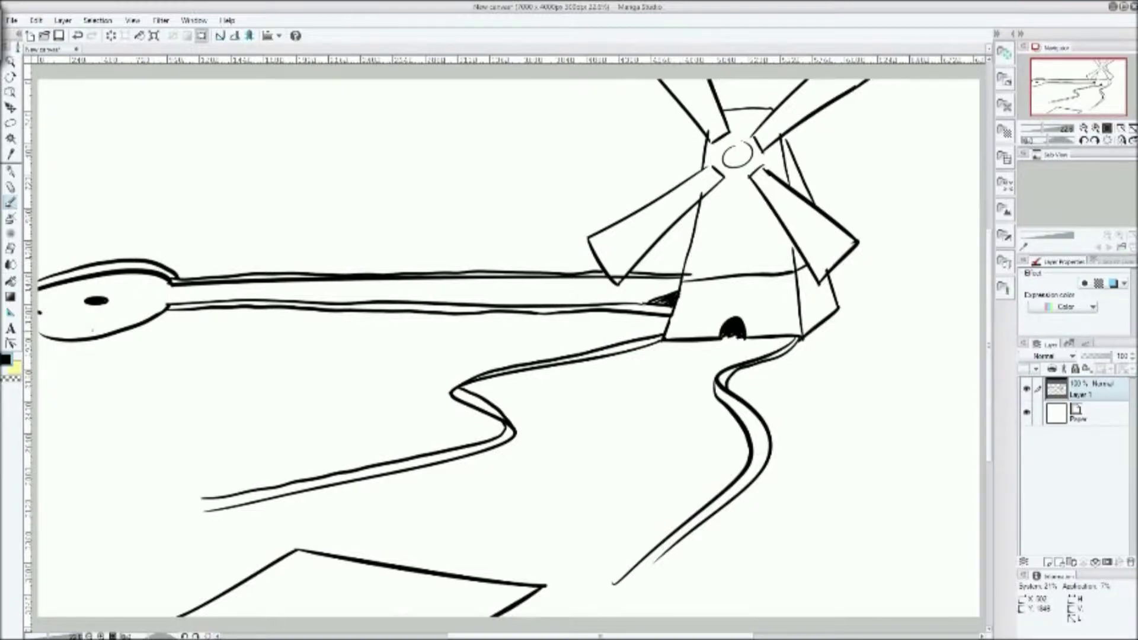
pyautogui.moveTo(36, 322)
pyautogui.mouseDown()
pyautogui.moveTo(102, 334)
pyautogui.moveTo(159, 305)
pyautogui.mouseUp()
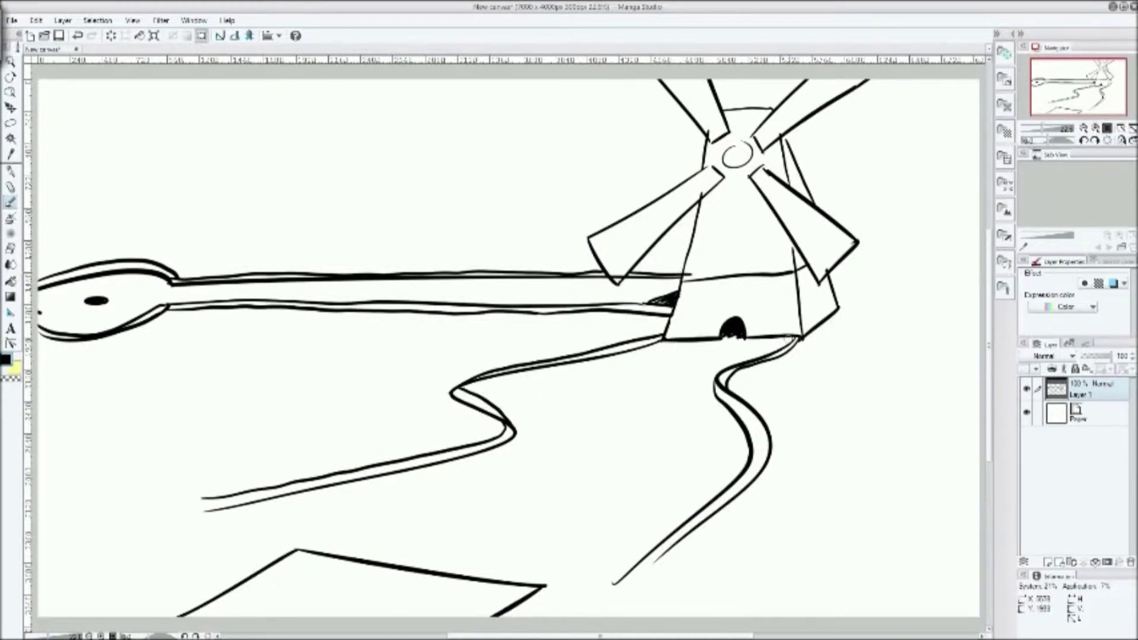
# Draw two pairs of horizontal lines from the tower's right side to the canvas's right edge
pyautogui.moveTo(836, 280); pyautogui.dragTo(1008, 294)
pyautogui.hotkey('ctrl', 'z')
pyautogui.moveTo(828, 276); pyautogui.dragTo(943, 276)
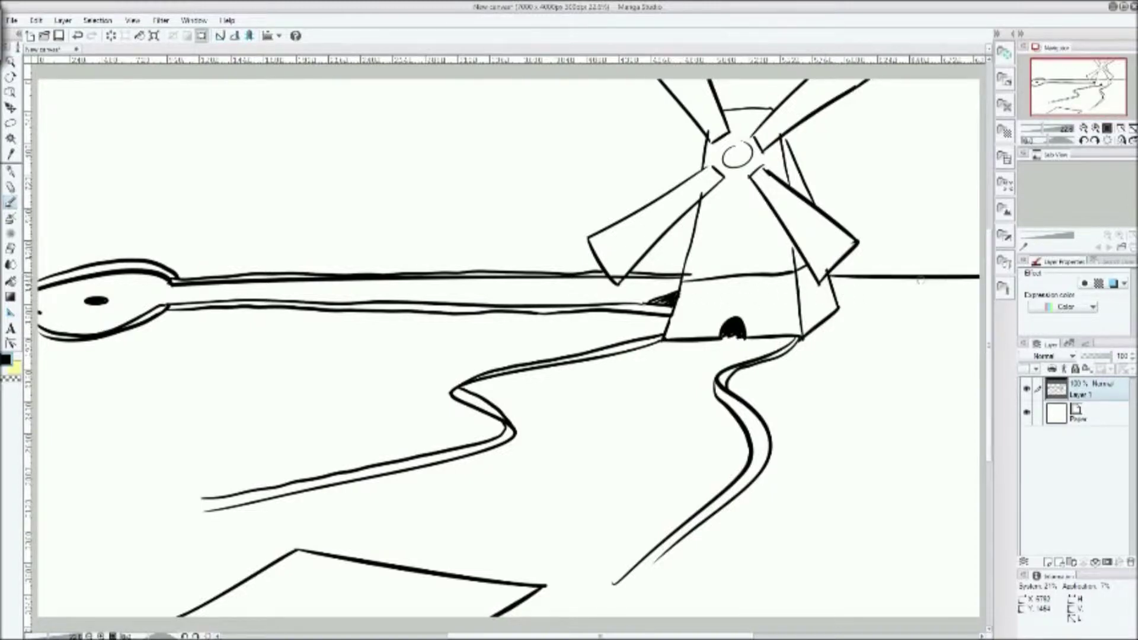
pyautogui.moveTo(839, 306); pyautogui.dragTo(989, 306)
pyautogui.moveTo(831, 296); pyautogui.dragTo(981, 296)
pyautogui.moveTo(830, 270); pyautogui.dragTo(1002, 270)
# Erase the dark patch between the horizontal lines beside the tower's left wall
pyautogui.press('e')
pyautogui.moveTo(654, 288)
pyautogui.mouseDown()
pyautogui.moveTo(649, 296)
pyautogui.moveTo(670, 293)
pyautogui.mouseUp()
pyautogui.press('p')
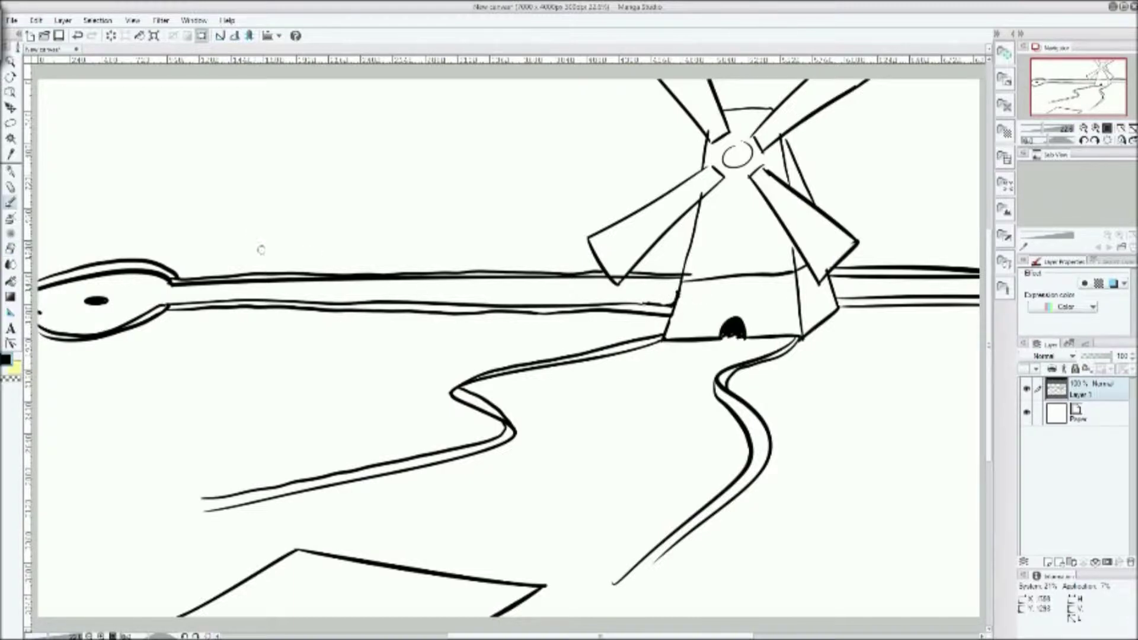
# Draw a figure's round head, raised arms along the windmill's upper sails, and torso sides around the hub
pyautogui.moveTo(742, 102)
pyautogui.mouseDown()
pyautogui.moveTo(738, 93)
pyautogui.moveTo(732, 108)
pyautogui.moveTo(753, 94)
pyautogui.mouseUp()
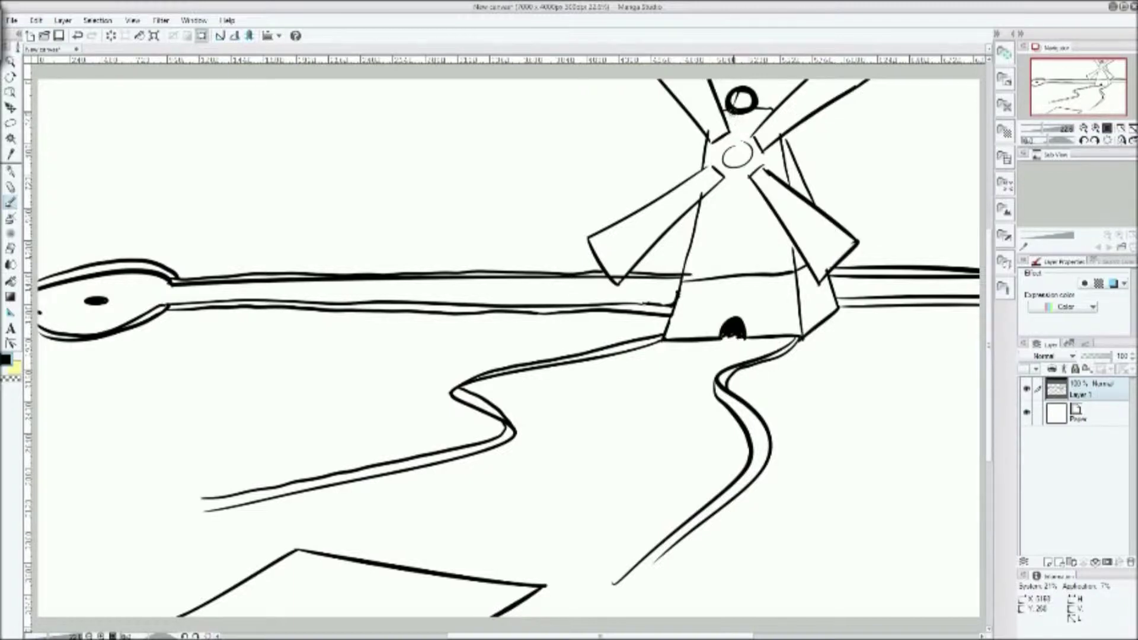
pyautogui.moveTo(749, 108)
pyautogui.mouseDown()
pyautogui.moveTo(768, 113)
pyautogui.moveTo(826, 84)
pyautogui.mouseUp()
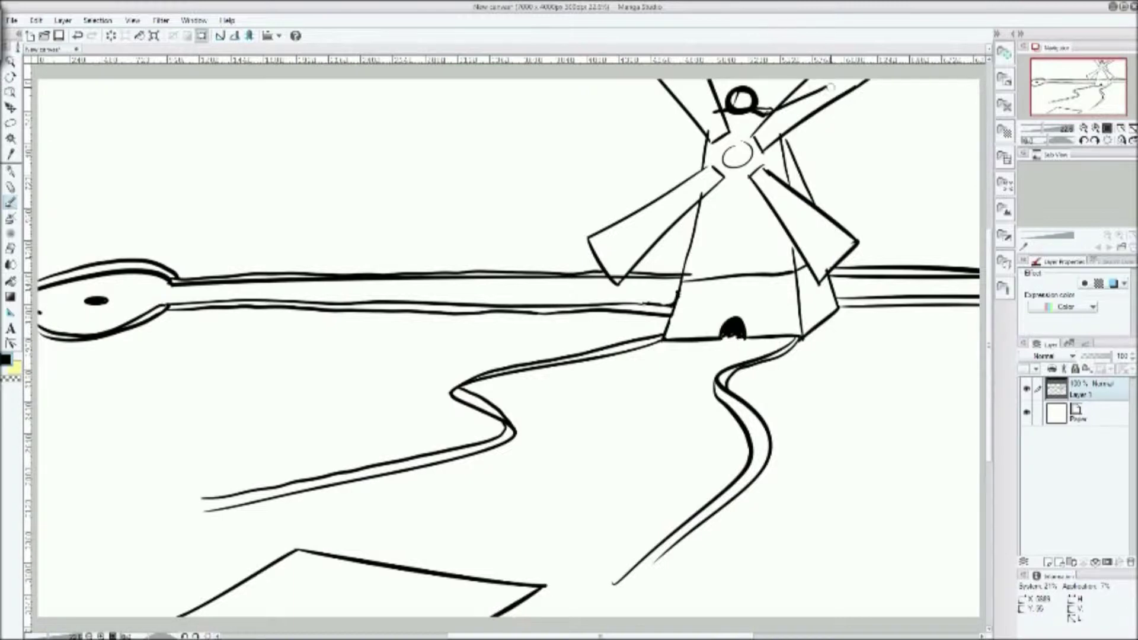
pyautogui.moveTo(821, 90)
pyautogui.mouseDown()
pyautogui.moveTo(769, 134)
pyautogui.moveTo(752, 175)
pyautogui.mouseUp()
pyautogui.moveTo(768, 136); pyautogui.dragTo(752, 176)
pyautogui.moveTo(710, 135); pyautogui.dragTo(719, 175)
pyautogui.moveTo(709, 134); pyautogui.dragTo(716, 174)
pyautogui.moveTo(697, 84)
pyautogui.mouseDown()
pyautogui.moveTo(712, 114)
pyautogui.moveTo(695, 80)
pyautogui.mouseUp()
pyautogui.hotkey('ctrl', 'z')
pyautogui.moveTo(710, 138); pyautogui.dragTo(685, 79)
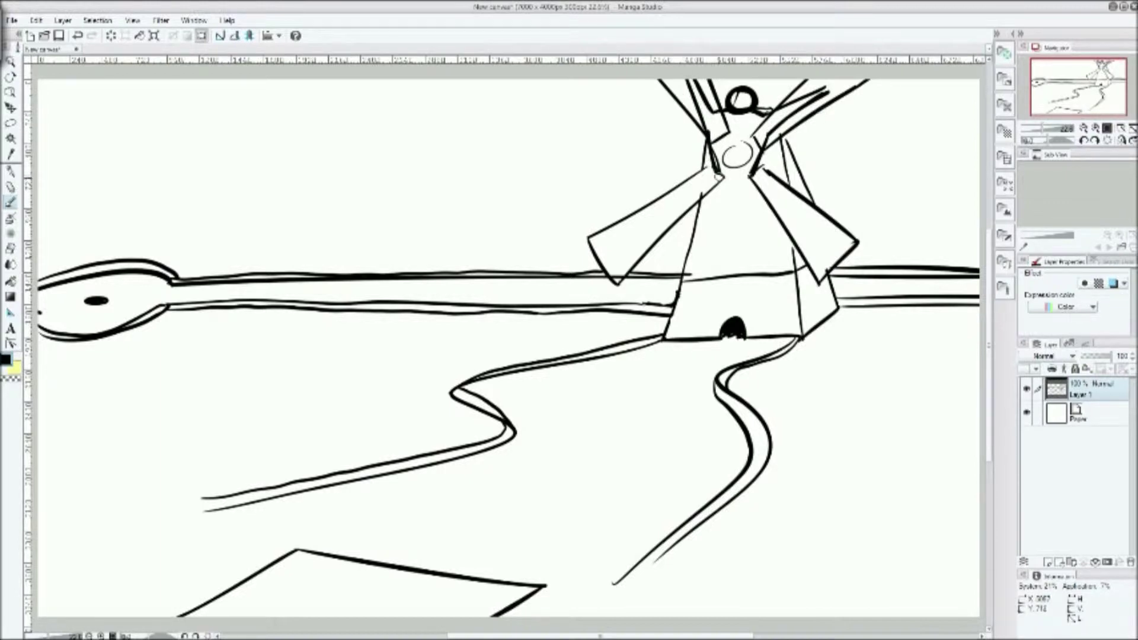
# Draw the windmill figure's legs along the two lower sails and erase the hub circle inside its torso
pyautogui.moveTo(704, 174)
pyautogui.mouseDown()
pyautogui.moveTo(630, 222)
pyautogui.moveTo(633, 244)
pyautogui.moveTo(738, 181)
pyautogui.mouseUp()
pyautogui.hotkey('ctrl', 'z')
pyautogui.moveTo(632, 244)
pyautogui.mouseDown()
pyautogui.moveTo(741, 187)
pyautogui.moveTo(728, 189)
pyautogui.moveTo(829, 237)
pyautogui.moveTo(827, 222)
pyautogui.moveTo(748, 179)
pyautogui.moveTo(763, 200)
pyautogui.moveTo(729, 181)
pyautogui.moveTo(703, 191)
pyautogui.mouseUp()
pyautogui.press('e')
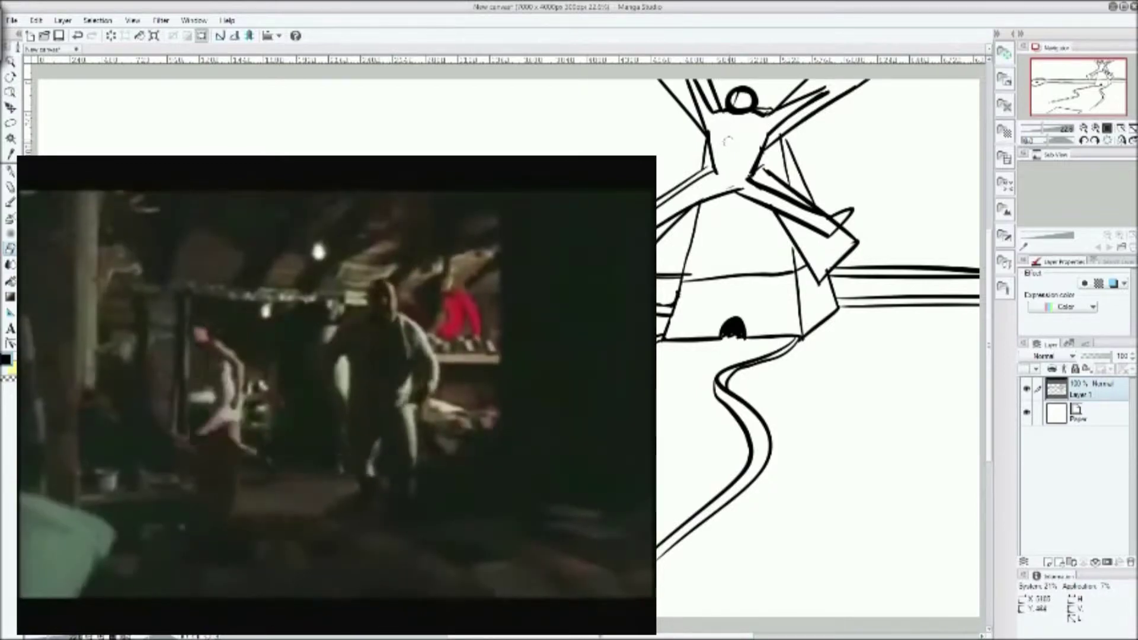
# Add small chest marks, a thick belt and short curves at the base of the windmill figure's torso
pyautogui.press('p')
pyautogui.click(721, 132)
pyautogui.moveTo(753, 135)
pyautogui.mouseDown()
pyautogui.moveTo(729, 145)
pyautogui.moveTo(754, 149)
pyautogui.moveTo(719, 153)
pyautogui.moveTo(758, 151)
pyautogui.moveTo(718, 151)
pyautogui.moveTo(750, 151)
pyautogui.mouseUp()
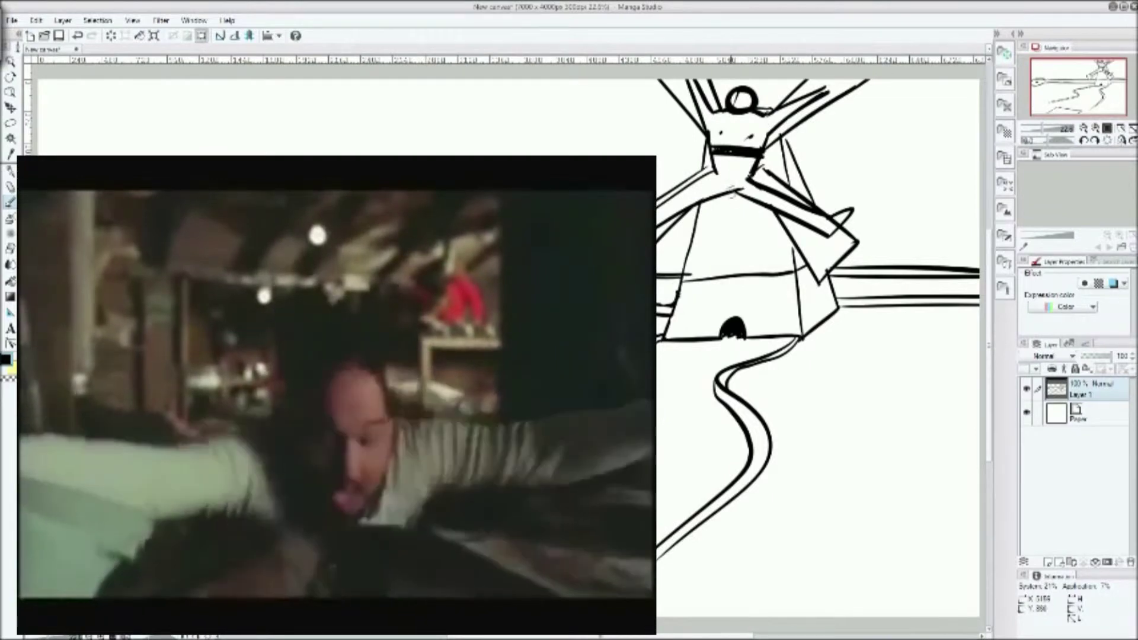
pyautogui.press('b')
pyautogui.moveTo(723, 186); pyautogui.dragTo(741, 186)
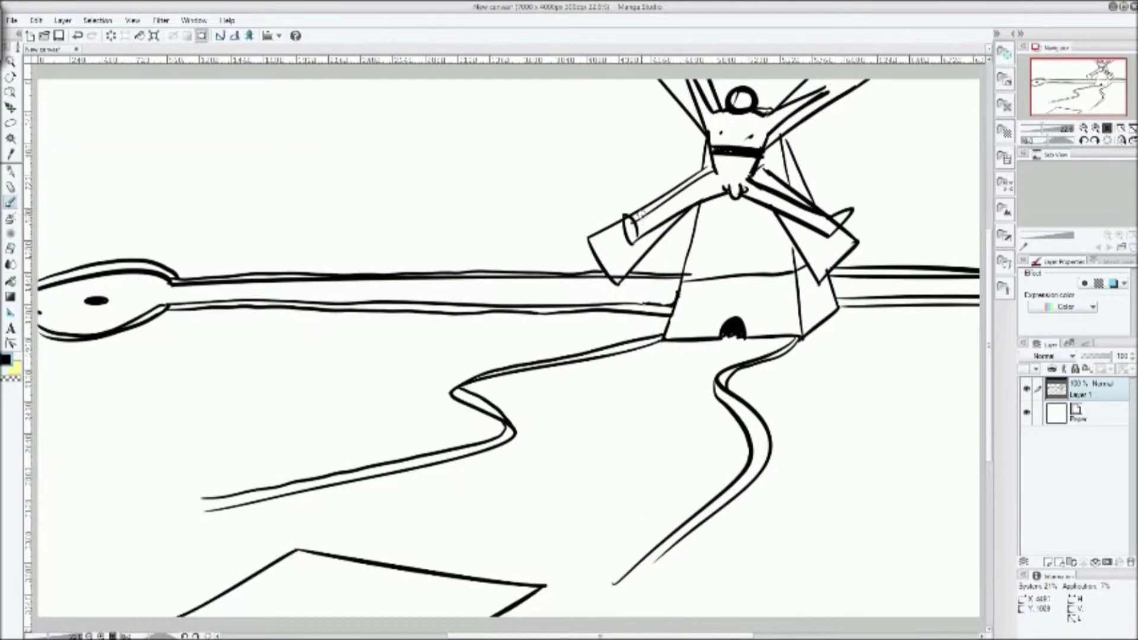
# Add straps at the windmill figure's ankles and wrists, and thin wavy lines down the tower to a puddle
pyautogui.moveTo(641, 215); pyautogui.dragTo(648, 222)
pyautogui.moveTo(817, 211); pyautogui.dragTo(816, 230)
pyautogui.moveTo(816, 94); pyautogui.dragTo(842, 83)
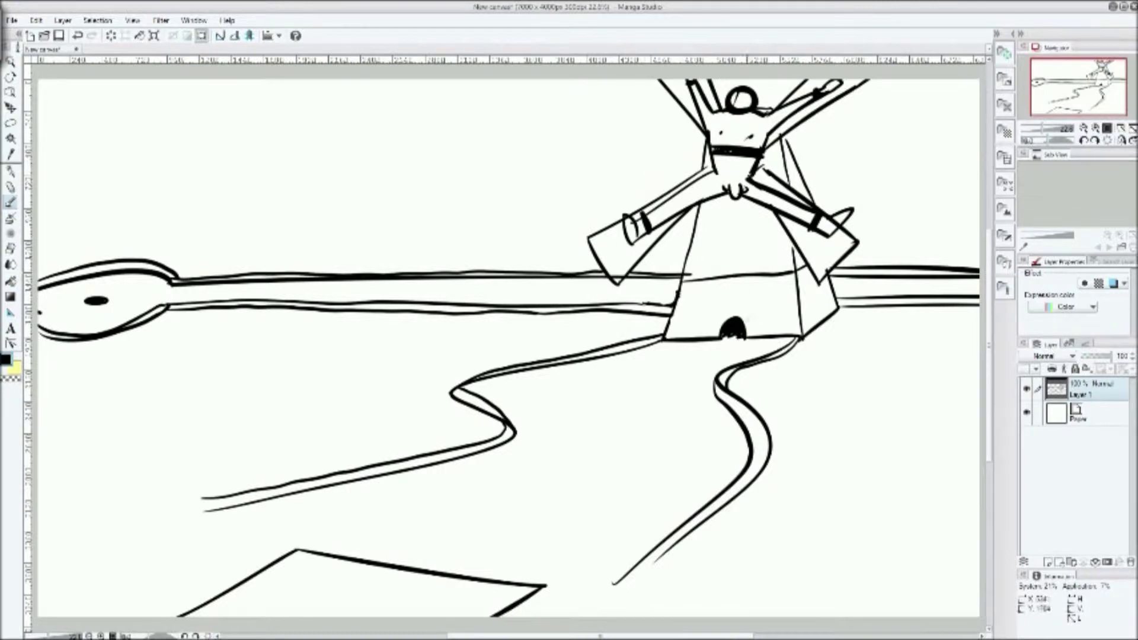
pyautogui.moveTo(737, 207)
pyautogui.mouseDown()
pyautogui.moveTo(735, 275)
pyautogui.moveTo(709, 330)
pyautogui.mouseUp()
pyautogui.moveTo(739, 289)
pyautogui.mouseDown()
pyautogui.moveTo(752, 322)
pyautogui.moveTo(725, 345)
pyautogui.moveTo(686, 340)
pyautogui.moveTo(655, 364)
pyautogui.moveTo(692, 370)
pyautogui.moveTo(774, 336)
pyautogui.mouseUp()
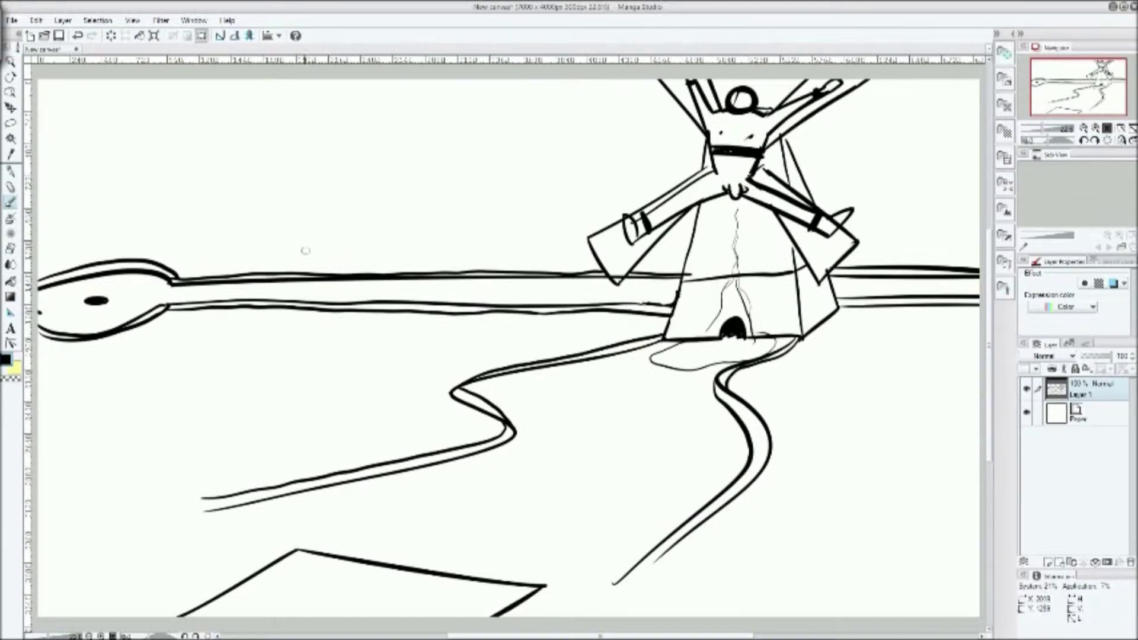
# Draw a crawling figure's arm, belly and bent legs across the river's horizontal lines, erasing the lines inside its limbs
pyautogui.moveTo(257, 303)
pyautogui.mouseDown()
pyautogui.moveTo(296, 260)
pyautogui.moveTo(372, 260)
pyautogui.mouseUp()
pyautogui.press('e')
pyautogui.moveTo(290, 274); pyautogui.dragTo(283, 275)
pyautogui.press('p')
pyautogui.moveTo(370, 259)
pyautogui.mouseDown()
pyautogui.moveTo(355, 302)
pyautogui.moveTo(422, 303)
pyautogui.moveTo(434, 317)
pyautogui.moveTo(439, 295)
pyautogui.moveTo(385, 288)
pyautogui.moveTo(367, 256)
pyautogui.moveTo(396, 228)
pyautogui.moveTo(410, 236)
pyautogui.moveTo(413, 263)
pyautogui.mouseUp()
pyautogui.hotkey('ctrl', 'z')
pyautogui.moveTo(387, 227)
pyautogui.mouseDown()
pyautogui.moveTo(409, 250)
pyautogui.moveTo(406, 266)
pyautogui.moveTo(453, 272)
pyautogui.mouseUp()
pyautogui.press('e')
pyautogui.moveTo(376, 273)
pyautogui.mouseDown()
pyautogui.moveTo(367, 286)
pyautogui.moveTo(381, 276)
pyautogui.mouseUp()
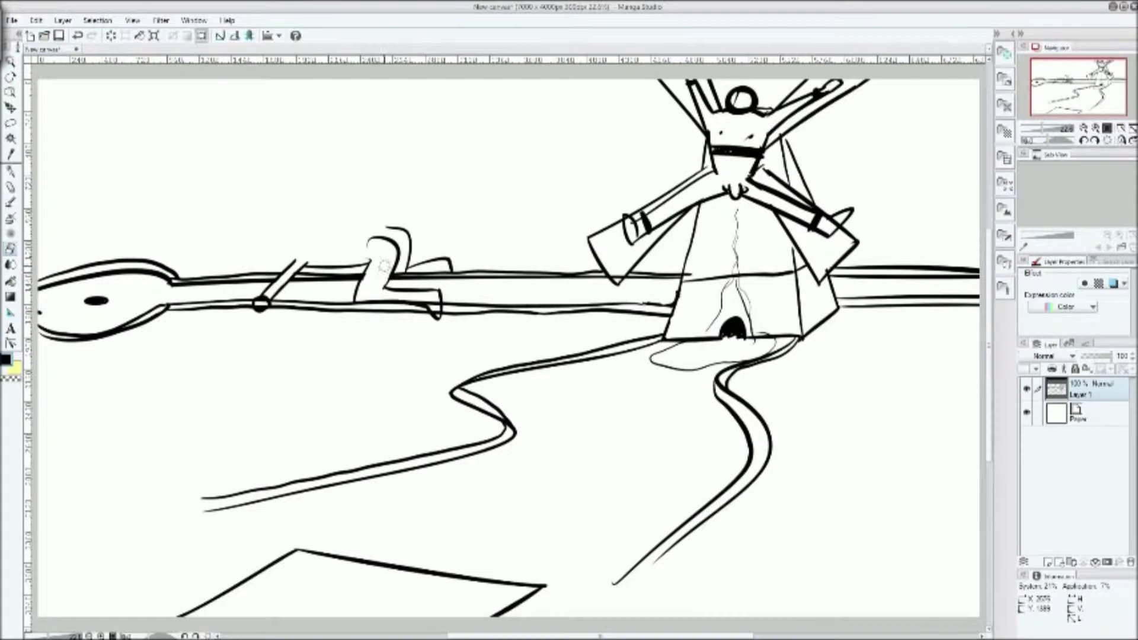
# Draw the crawling figure's back and drooping head
pyautogui.press('p')
pyautogui.moveTo(388, 227); pyautogui.dragTo(308, 226)
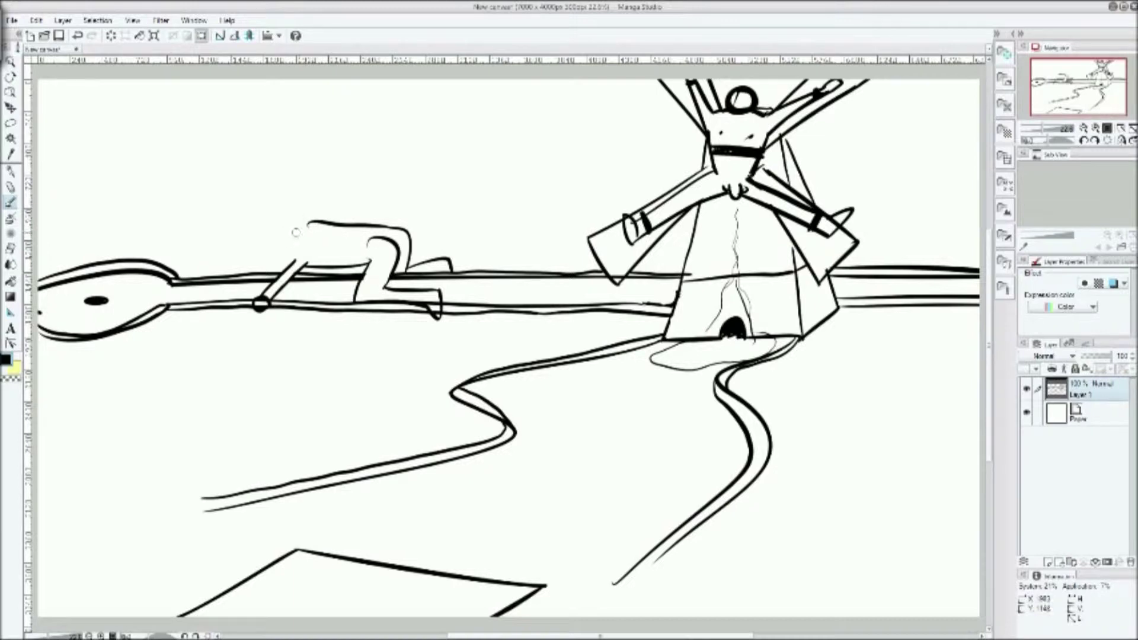
pyautogui.moveTo(307, 223)
pyautogui.mouseDown()
pyautogui.moveTo(259, 226)
pyautogui.moveTo(271, 233)
pyautogui.moveTo(250, 240)
pyautogui.moveTo(268, 261)
pyautogui.mouseUp()
pyautogui.hotkey('ctrl', 'z')
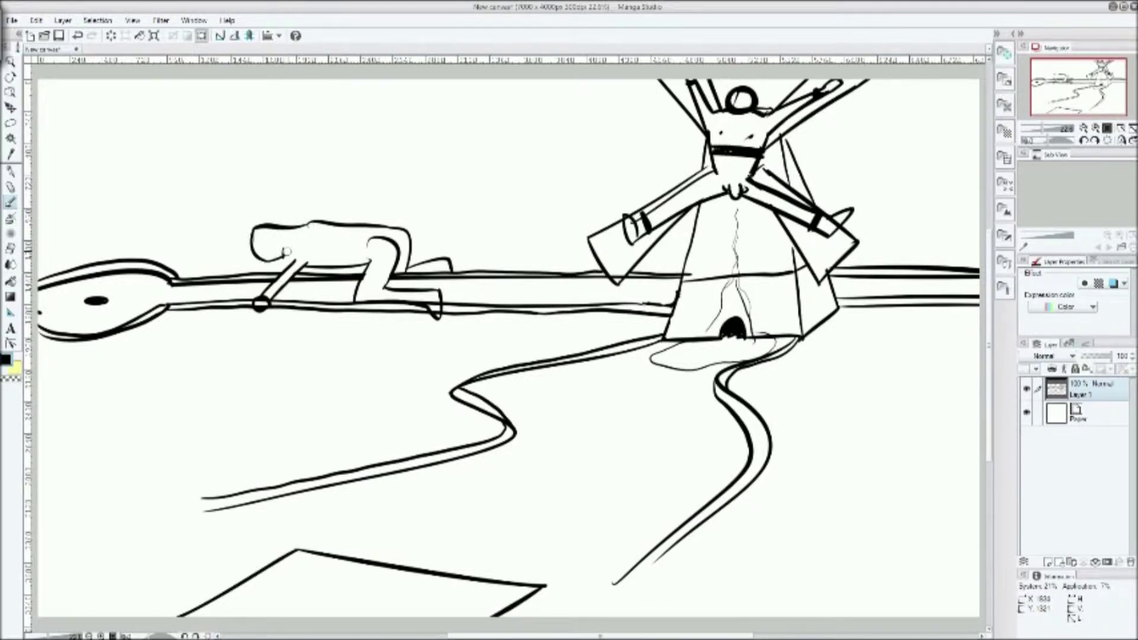
# Redraw the crawling figure's supporting arm with a shoulder curve and hand, cleaning up the lines inside it
pyautogui.press('e')
pyautogui.moveTo(295, 258)
pyautogui.mouseDown()
pyautogui.moveTo(285, 269)
pyautogui.moveTo(308, 235)
pyautogui.moveTo(244, 312)
pyautogui.mouseUp()
pyautogui.press('b')
pyautogui.hotkey('ctrl', 'z')
pyautogui.hotkey('ctrl', 'z')
pyautogui.moveTo(290, 261); pyautogui.dragTo(266, 299)
pyautogui.press('e')
pyautogui.press('p')
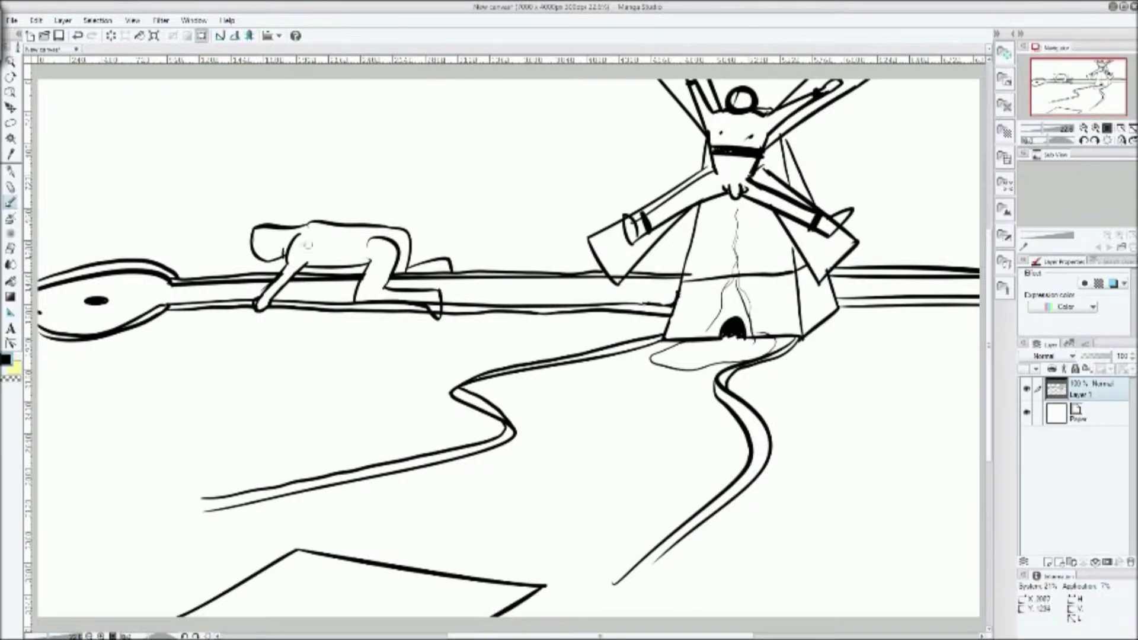
# Add thin contour strokes along the crawling figure's shoulder and back
pyautogui.moveTo(318, 252)
pyautogui.mouseDown()
pyautogui.moveTo(335, 265)
pyautogui.moveTo(314, 265)
pyautogui.mouseUp()
pyautogui.hotkey('ctrl', 'z')
pyautogui.moveTo(327, 231); pyautogui.dragTo(385, 231)
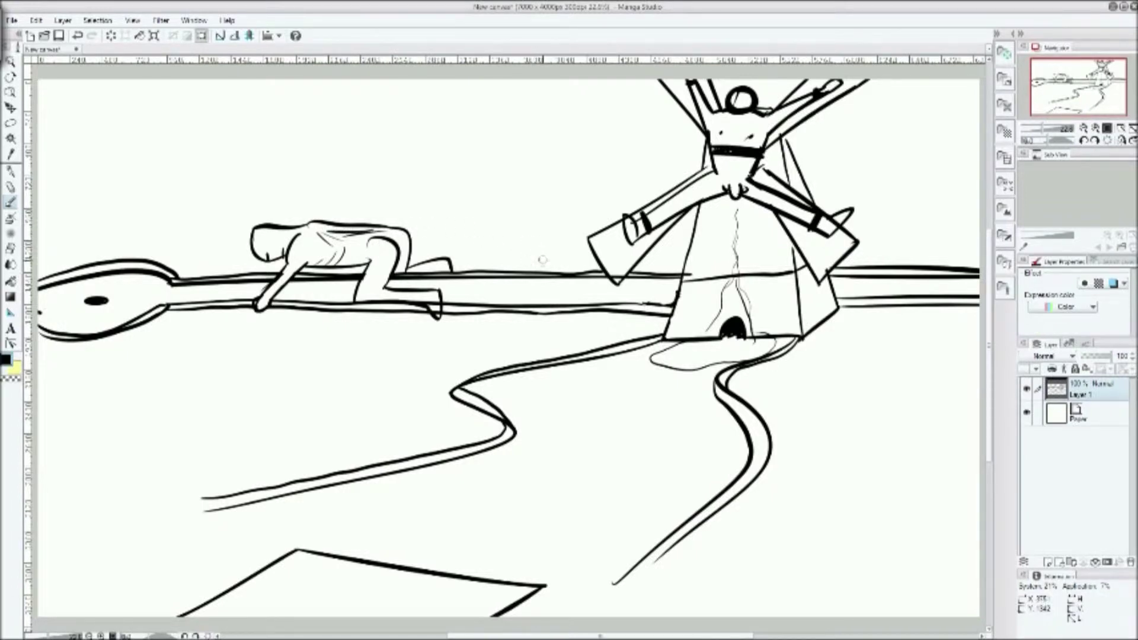
# Draw a standing figure's hips and legs between the crawling figure and the windmill, erasing the rough foot
pyautogui.moveTo(576, 268); pyautogui.dragTo(570, 236)
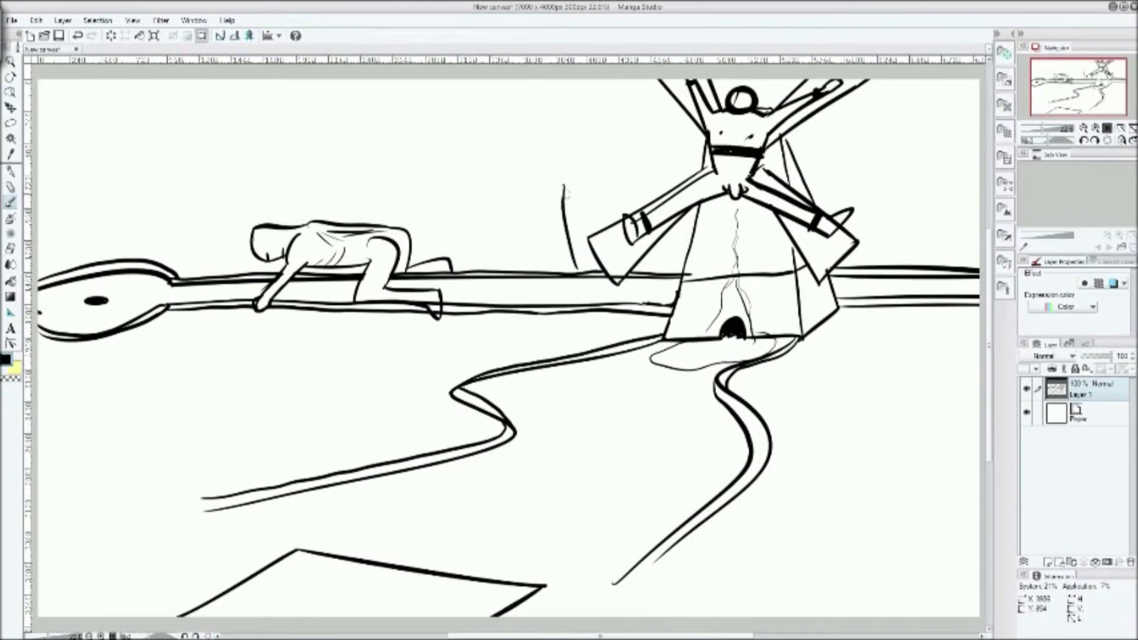
pyautogui.hotkey('ctrl', 'z')
pyautogui.moveTo(575, 266)
pyautogui.mouseDown()
pyautogui.moveTo(574, 195)
pyautogui.moveTo(554, 177)
pyautogui.moveTo(541, 182)
pyautogui.moveTo(524, 302)
pyautogui.moveTo(491, 318)
pyautogui.moveTo(514, 299)
pyautogui.mouseUp()
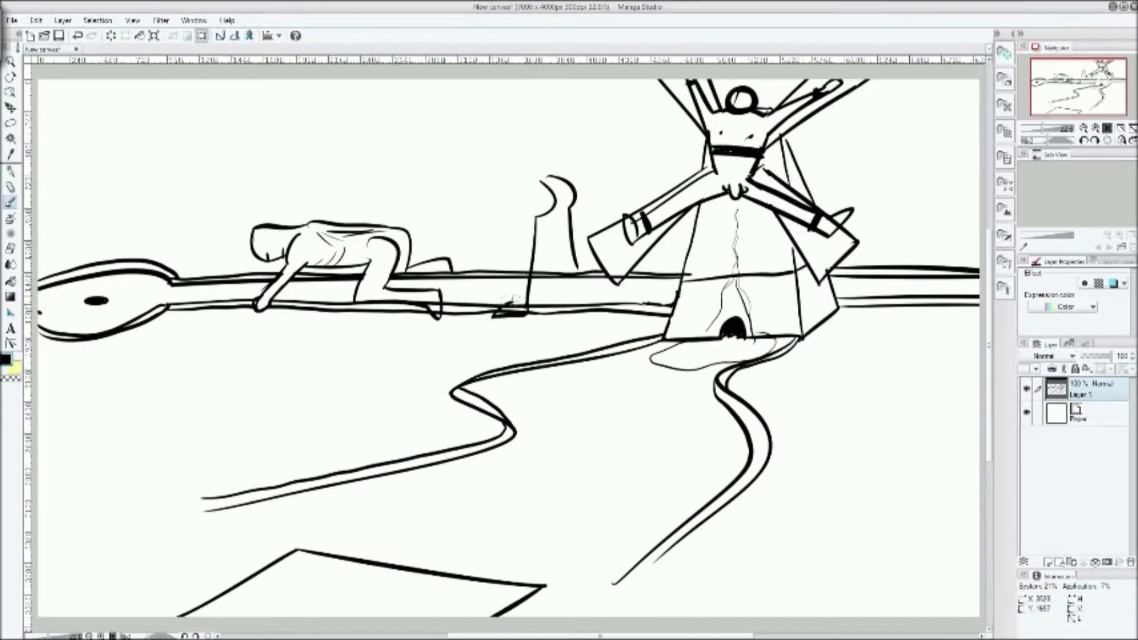
pyautogui.hotkey('ctrl', 'z')
pyautogui.hotkey('ctrl', 'z')
pyautogui.press('e')
pyautogui.moveTo(501, 320)
pyautogui.mouseDown()
pyautogui.moveTo(522, 308)
pyautogui.moveTo(525, 322)
pyautogui.moveTo(493, 319)
pyautogui.moveTo(514, 290)
pyautogui.moveTo(521, 217)
pyautogui.mouseUp()
# Draw the standing figure's front leg and pointed foot, and erase the river lines passing through the legs
pyautogui.press('b')
pyautogui.hotkey('ctrl', 'z')
pyautogui.moveTo(510, 286); pyautogui.dragTo(521, 168)
pyautogui.hotkey('ctrl', 'z')
pyautogui.moveTo(512, 288); pyautogui.dragTo(524, 172)
pyautogui.hotkey('ctrl', 'z')
pyautogui.moveTo(516, 295)
pyautogui.mouseDown()
pyautogui.moveTo(526, 173)
pyautogui.moveTo(565, 258)
pyautogui.mouseUp()
pyautogui.press('e')
pyautogui.press('b')
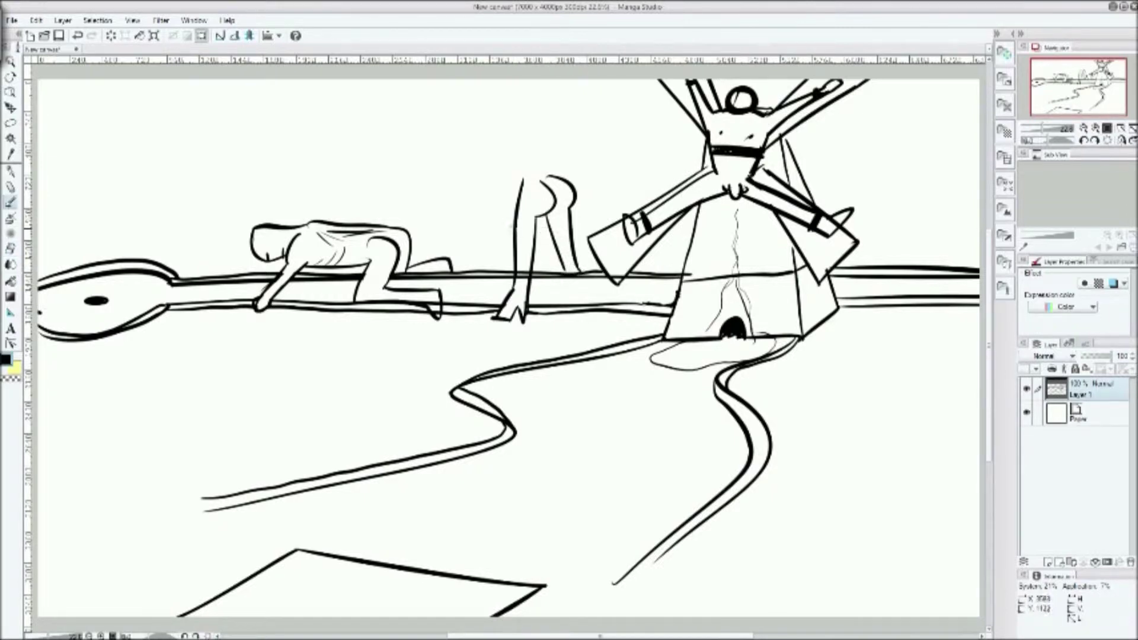
pyautogui.press('e')
pyautogui.moveTo(520, 285); pyautogui.dragTo(526, 265)
pyautogui.press('b')
# Draw the standing figure's waist, shoulders and raised bent arm
pyautogui.moveTo(543, 188); pyautogui.dragTo(556, 132)
pyautogui.moveTo(521, 176); pyautogui.dragTo(524, 142)
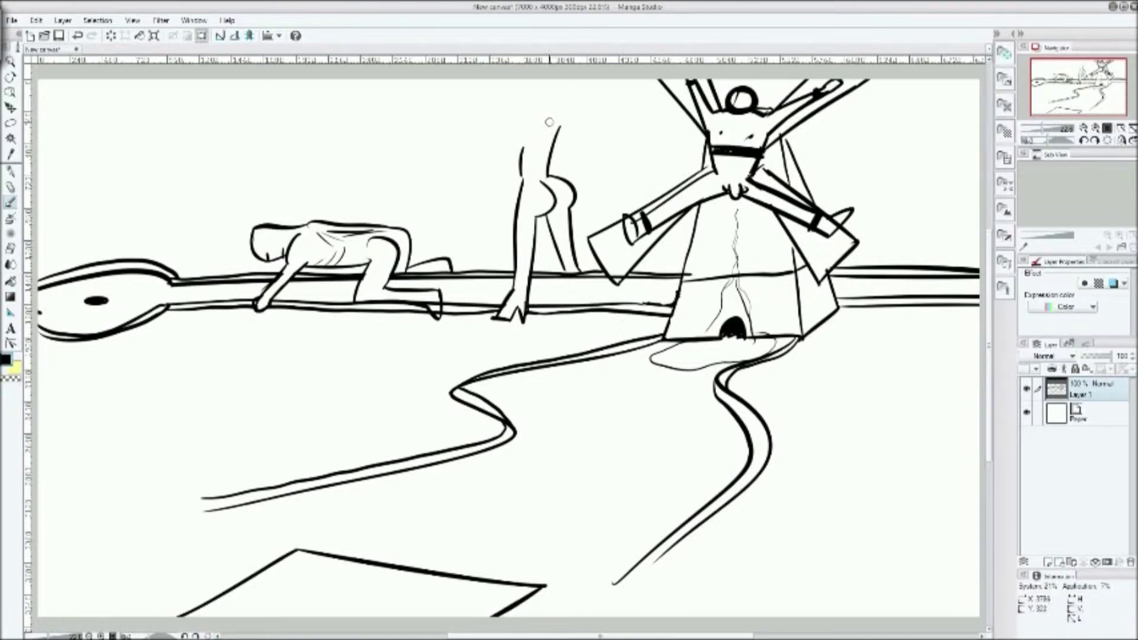
pyautogui.moveTo(542, 121)
pyautogui.mouseDown()
pyautogui.moveTo(560, 141)
pyautogui.moveTo(581, 123)
pyautogui.moveTo(566, 153)
pyautogui.moveTo(528, 141)
pyautogui.moveTo(543, 138)
pyautogui.moveTo(526, 144)
pyautogui.moveTo(538, 120)
pyautogui.moveTo(515, 129)
pyautogui.moveTo(560, 136)
pyautogui.mouseUp()
pyautogui.press('e')
pyautogui.press('b')
pyautogui.press('r')
pyautogui.press('e')
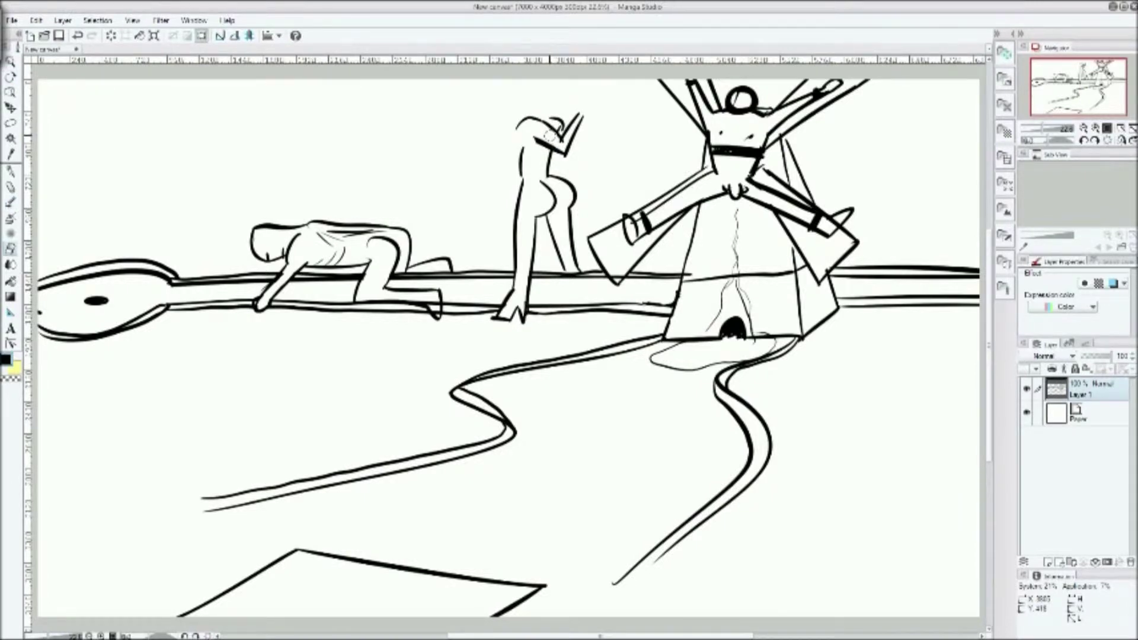
# Draw a curling whip in the standing figure's raised hand, and complete its chest, side, head and hair
pyautogui.press('p')
pyautogui.moveTo(585, 117)
pyautogui.mouseDown()
pyautogui.moveTo(599, 136)
pyautogui.moveTo(569, 103)
pyautogui.moveTo(584, 107)
pyautogui.moveTo(601, 88)
pyautogui.moveTo(621, 114)
pyautogui.moveTo(610, 161)
pyautogui.moveTo(651, 167)
pyautogui.moveTo(658, 121)
pyautogui.mouseUp()
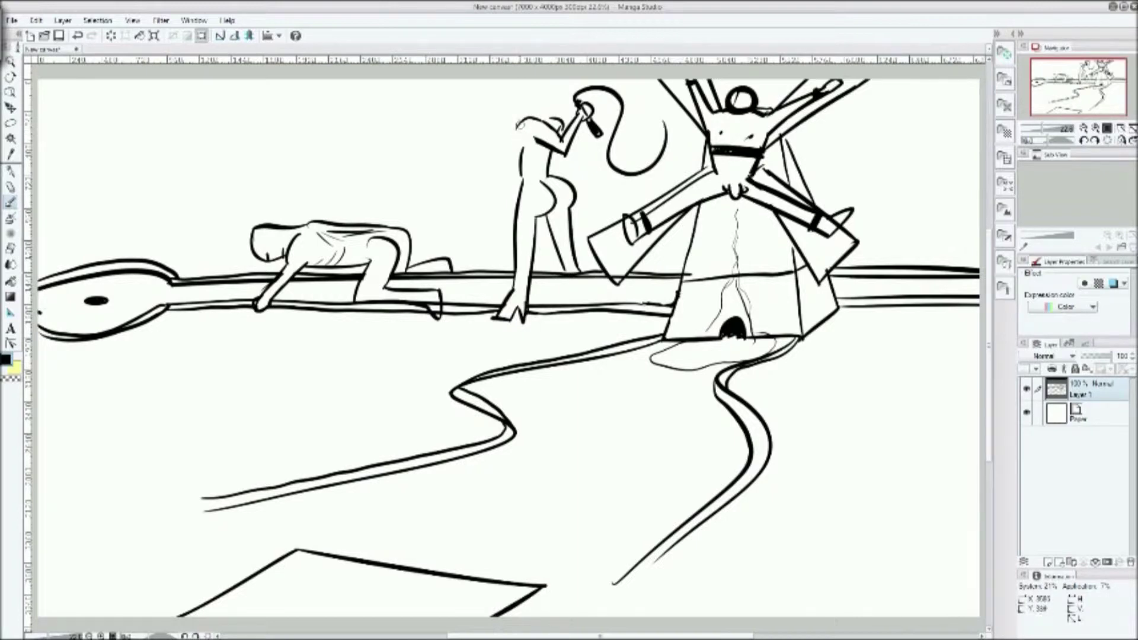
pyautogui.moveTo(520, 124); pyautogui.dragTo(517, 157)
pyautogui.moveTo(558, 147); pyautogui.dragTo(549, 169)
pyautogui.moveTo(529, 112)
pyautogui.mouseDown()
pyautogui.moveTo(523, 102)
pyautogui.moveTo(557, 88)
pyautogui.moveTo(543, 117)
pyautogui.moveTo(532, 92)
pyautogui.moveTo(536, 114)
pyautogui.moveTo(552, 112)
pyautogui.moveTo(545, 84)
pyautogui.moveTo(590, 89)
pyautogui.moveTo(587, 79)
pyautogui.mouseUp()
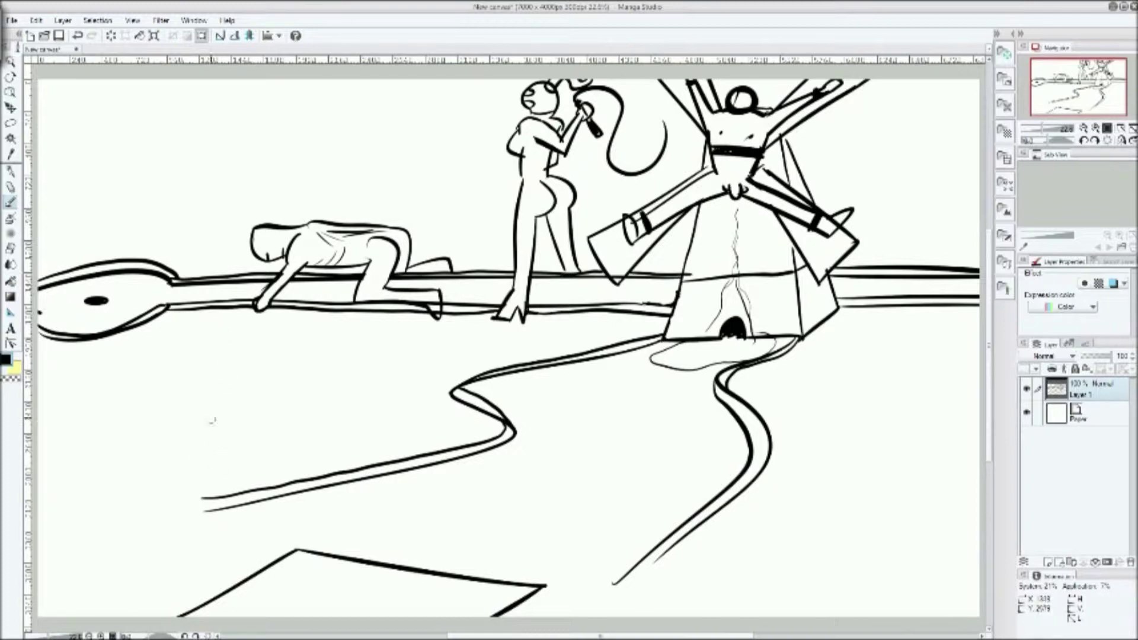
# Draw a figure with a smiling round face, spiky hair and rounded arms beside the left channel's lower end
pyautogui.moveTo(180, 388)
pyautogui.mouseDown()
pyautogui.moveTo(188, 437)
pyautogui.moveTo(220, 407)
pyautogui.moveTo(181, 388)
pyautogui.moveTo(214, 419)
pyautogui.mouseUp()
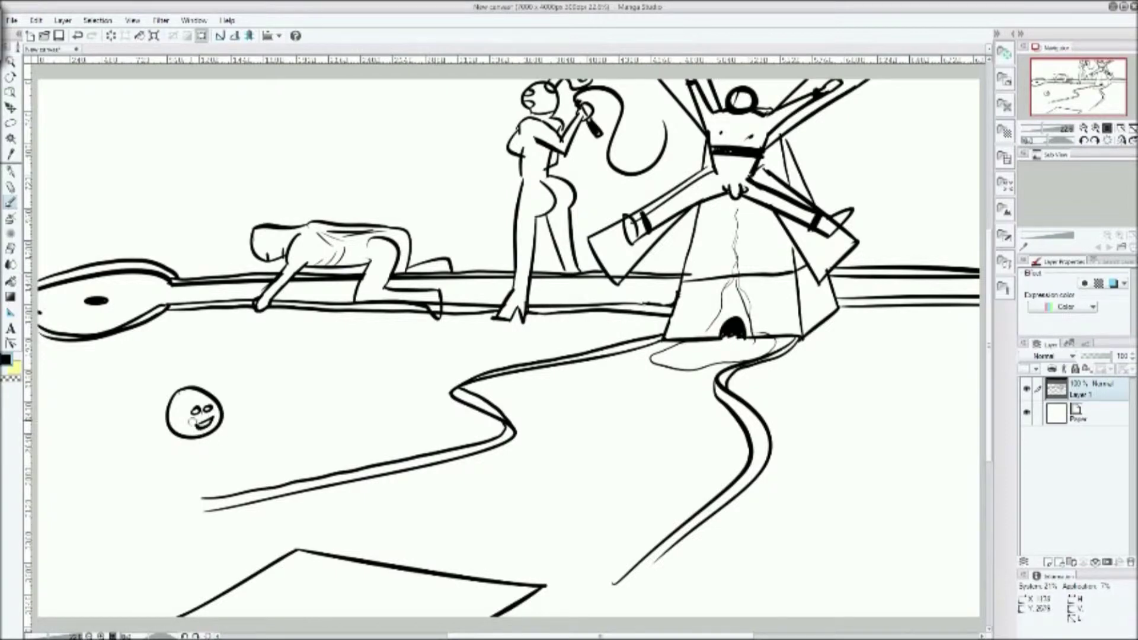
pyautogui.moveTo(178, 391)
pyautogui.mouseDown()
pyautogui.moveTo(213, 390)
pyautogui.moveTo(177, 392)
pyautogui.moveTo(198, 386)
pyautogui.mouseUp()
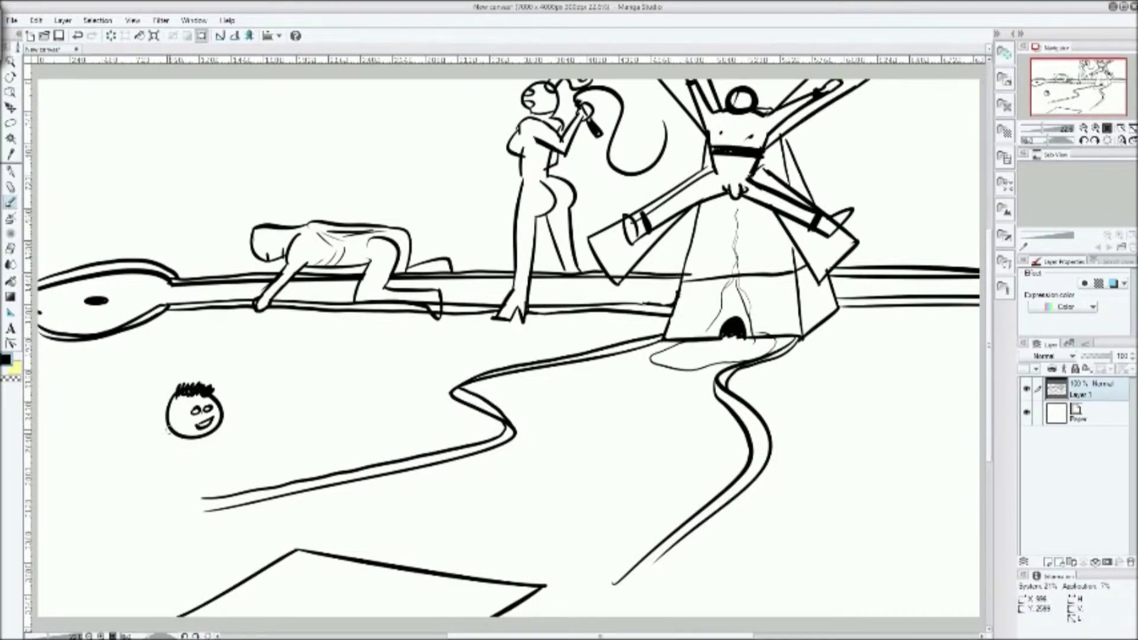
pyautogui.moveTo(167, 425); pyautogui.dragTo(152, 498)
pyautogui.hotkey('ctrl', 'z')
pyautogui.moveTo(156, 425)
pyautogui.mouseDown()
pyautogui.moveTo(169, 482)
pyautogui.moveTo(197, 501)
pyautogui.mouseUp()
pyautogui.moveTo(215, 424)
pyautogui.mouseDown()
pyautogui.moveTo(237, 432)
pyautogui.moveTo(233, 494)
pyautogui.mouseUp()
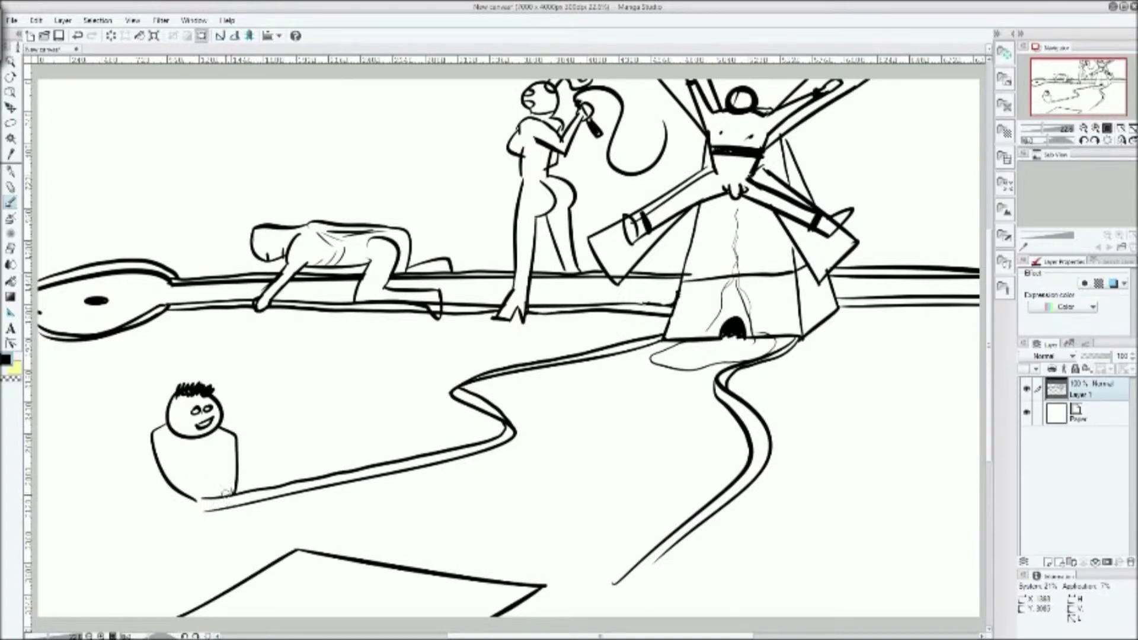
# Draw the smiling figure's two fists gripping a dark handle, erasing the overlapping lines around the hands
pyautogui.moveTo(230, 501)
pyautogui.mouseDown()
pyautogui.moveTo(222, 524)
pyautogui.moveTo(232, 502)
pyautogui.mouseUp()
pyautogui.press('e')
pyautogui.moveTo(206, 488)
pyautogui.mouseDown()
pyautogui.moveTo(207, 510)
pyautogui.moveTo(222, 493)
pyautogui.moveTo(211, 506)
pyautogui.moveTo(215, 486)
pyautogui.moveTo(220, 496)
pyautogui.moveTo(177, 462)
pyautogui.moveTo(219, 480)
pyautogui.mouseUp()
pyautogui.press('p')
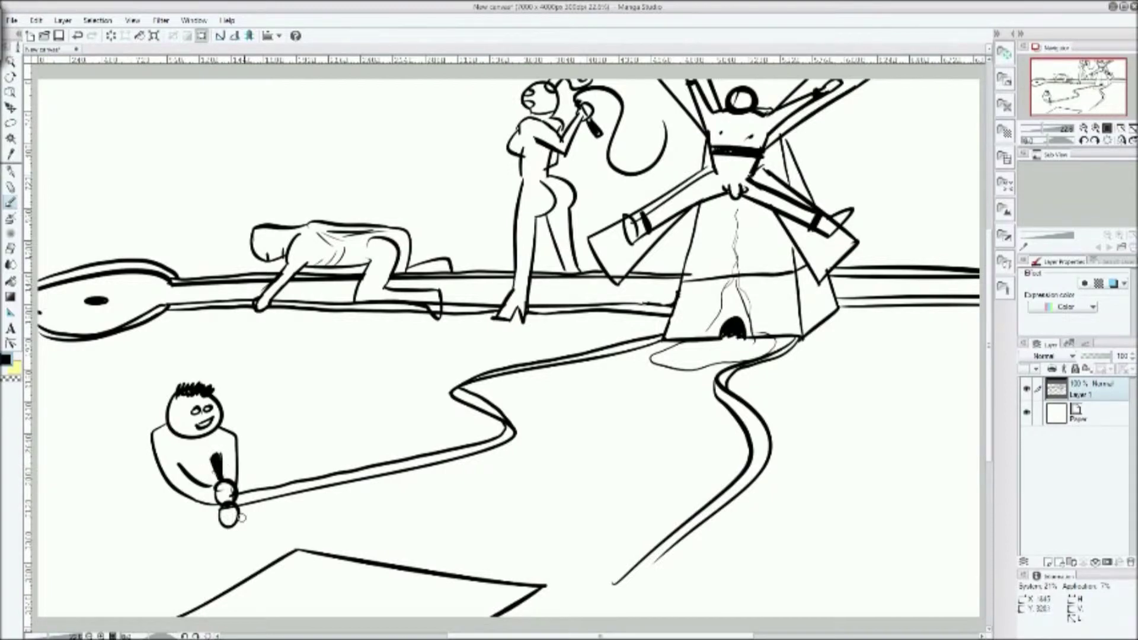
# Draw a golf club's shaft below the fists and a solid black club head at its end
pyautogui.moveTo(231, 529); pyautogui.dragTo(239, 584)
pyautogui.moveTo(231, 526); pyautogui.dragTo(243, 596)
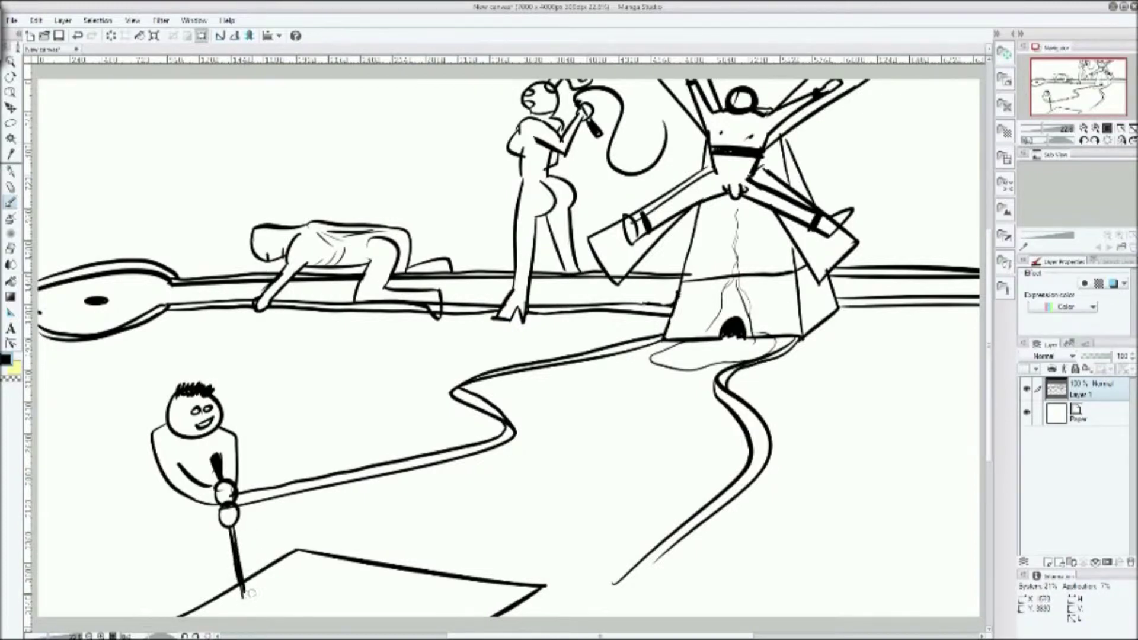
pyautogui.moveTo(242, 595)
pyautogui.mouseDown()
pyautogui.moveTo(276, 593)
pyautogui.moveTo(241, 602)
pyautogui.moveTo(263, 598)
pyautogui.mouseUp()
pyautogui.moveTo(255, 600); pyautogui.dragTo(268, 599)
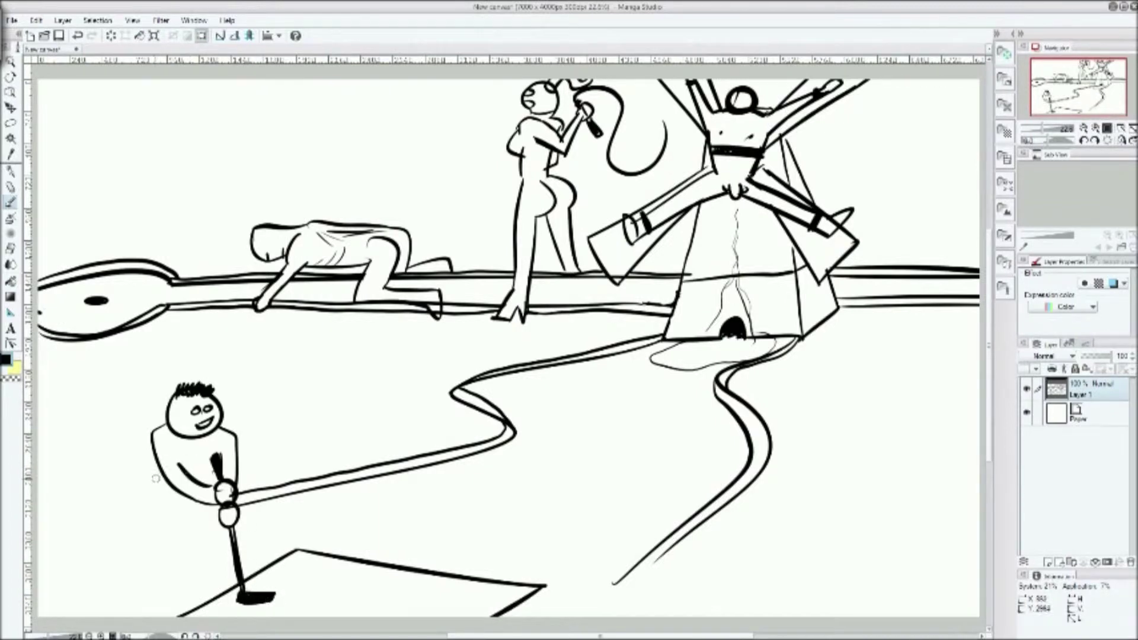
# Draw the golfer's torso side, waistline, legs and feet, erasing the foreground line that crosses the legs
pyautogui.moveTo(152, 455); pyautogui.dragTo(157, 521)
pyautogui.moveTo(210, 496)
pyautogui.mouseDown()
pyautogui.moveTo(215, 524)
pyautogui.moveTo(151, 514)
pyautogui.mouseUp()
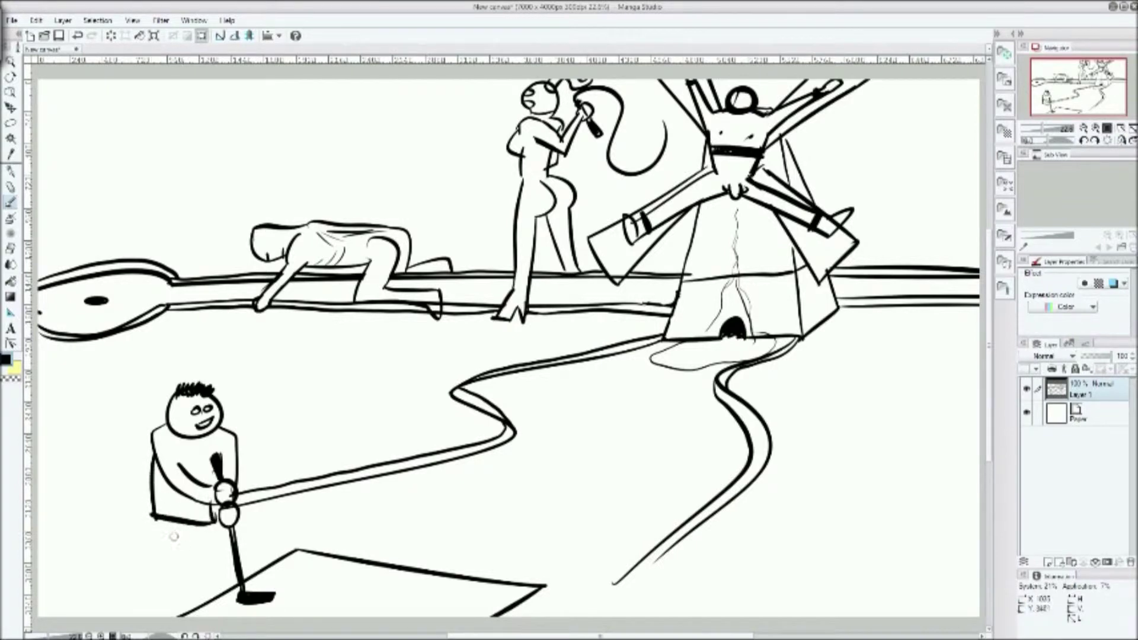
pyautogui.moveTo(153, 515); pyautogui.dragTo(156, 589)
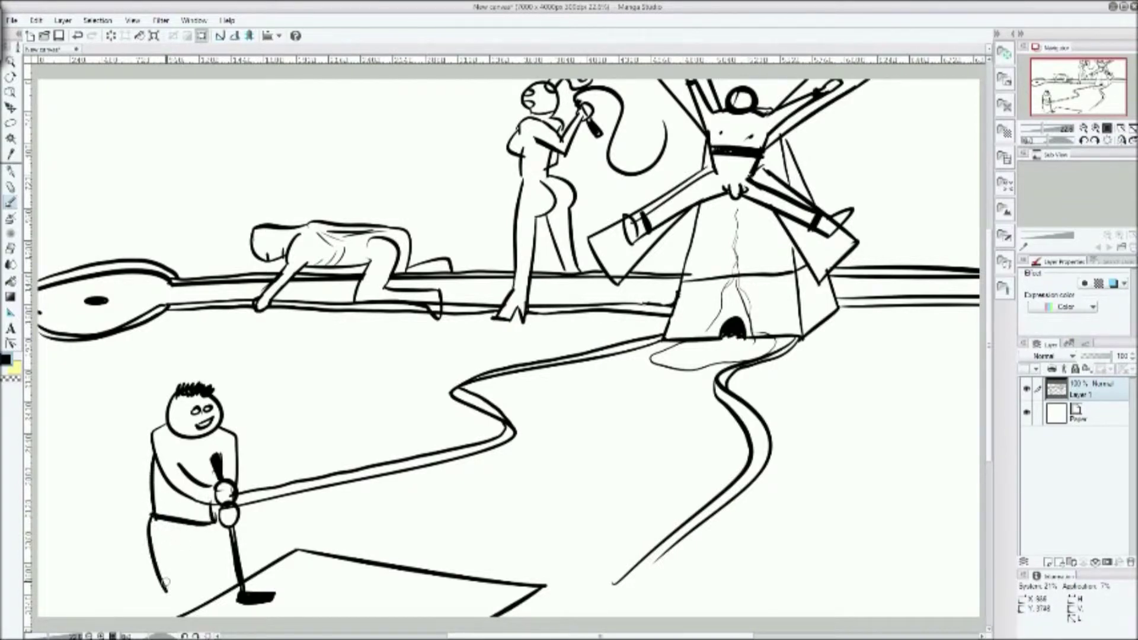
pyautogui.hotkey('ctrl', 'z')
pyautogui.moveTo(153, 517)
pyautogui.mouseDown()
pyautogui.moveTo(154, 606)
pyautogui.moveTo(175, 616)
pyautogui.moveTo(189, 603)
pyautogui.moveTo(179, 598)
pyautogui.moveTo(185, 547)
pyautogui.moveTo(208, 600)
pyautogui.mouseUp()
pyautogui.moveTo(214, 522)
pyautogui.mouseDown()
pyautogui.moveTo(232, 600)
pyautogui.moveTo(205, 595)
pyautogui.mouseUp()
pyautogui.press('e')
pyautogui.moveTo(220, 591); pyautogui.dragTo(218, 589)
pyautogui.press('p')
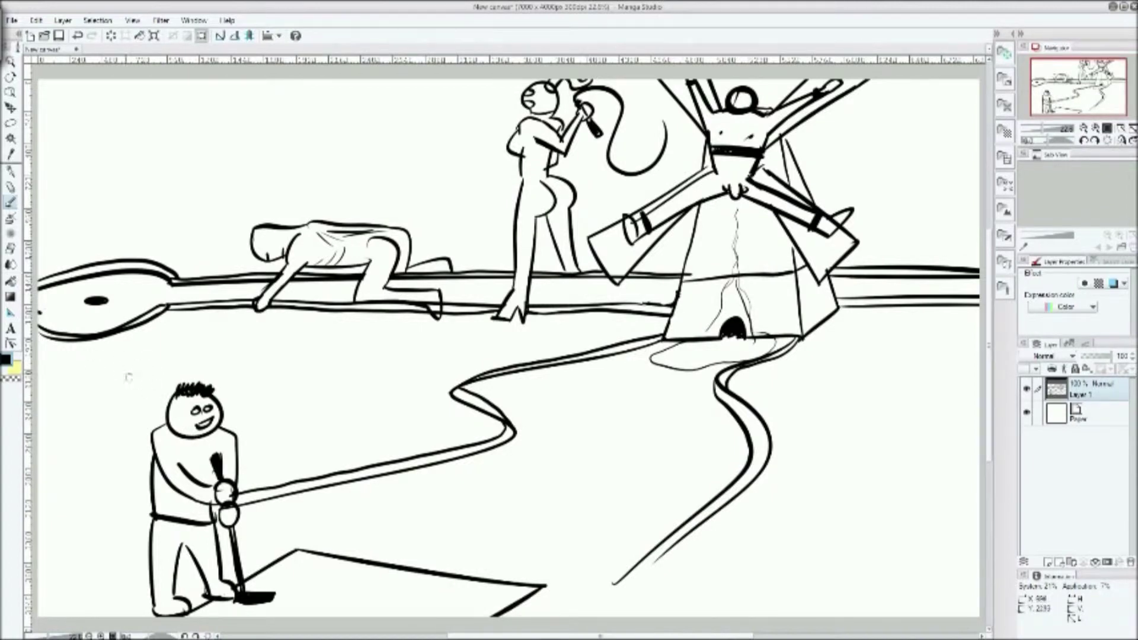
# Draw a second figure's round head and shoulders behind the golfer, near the canvas's left edge
pyautogui.moveTo(89, 317)
pyautogui.mouseDown()
pyautogui.moveTo(107, 355)
pyautogui.moveTo(82, 329)
pyautogui.moveTo(100, 332)
pyautogui.moveTo(39, 389)
pyautogui.mouseUp()
pyautogui.press('e')
pyautogui.press('p')
pyautogui.moveTo(102, 350); pyautogui.dragTo(138, 434)
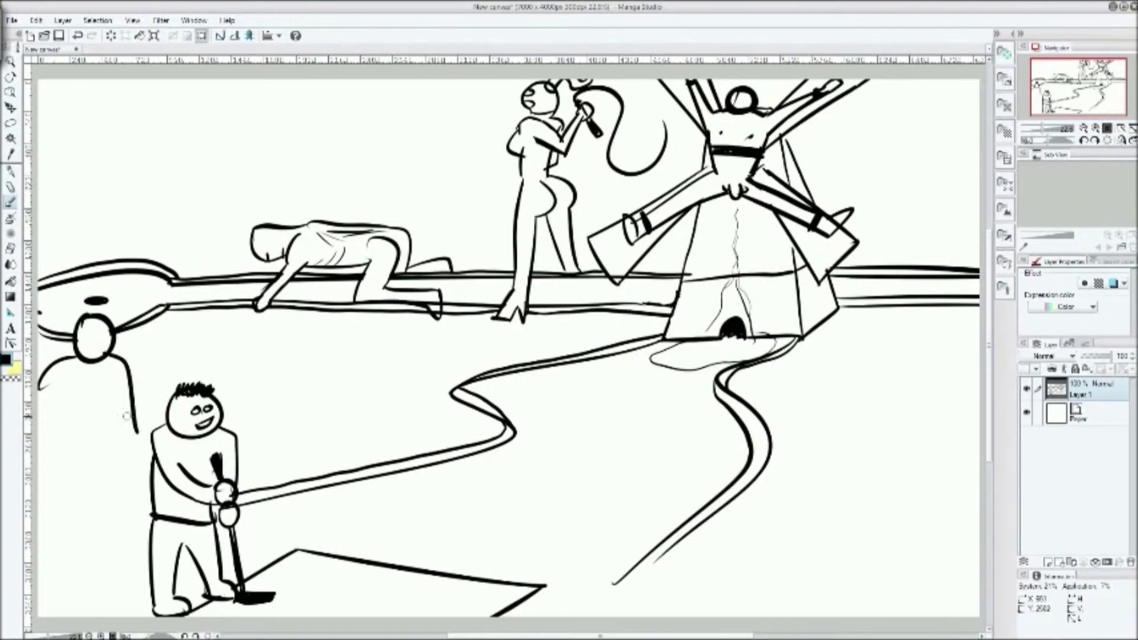
# Erase the pool's outline inside the second figure's head and draw its dark hair and frowning face
pyautogui.press('e')
pyautogui.moveTo(89, 320)
pyautogui.mouseDown()
pyautogui.moveTo(74, 356)
pyautogui.moveTo(85, 360)
pyautogui.moveTo(114, 332)
pyautogui.moveTo(92, 360)
pyautogui.mouseUp()
pyautogui.press('p')
pyautogui.moveTo(71, 317)
pyautogui.mouseDown()
pyautogui.moveTo(124, 370)
pyautogui.moveTo(74, 335)
pyautogui.moveTo(83, 314)
pyautogui.mouseUp()
pyautogui.hotkey('ctrl', 'z')
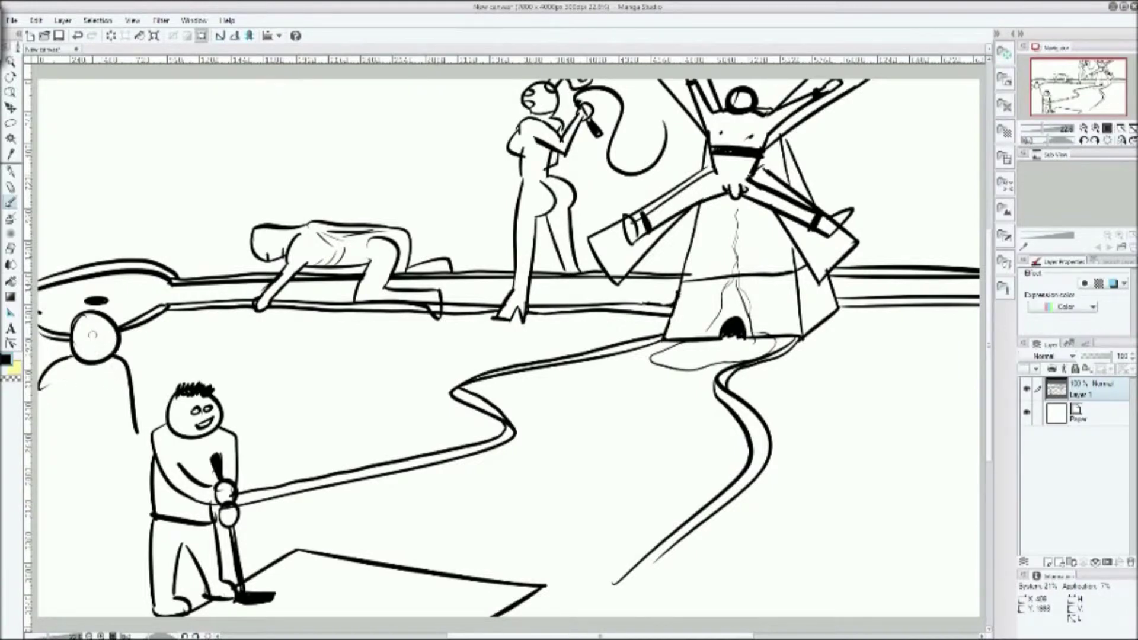
pyautogui.moveTo(86, 315)
pyautogui.mouseDown()
pyautogui.moveTo(80, 323)
pyautogui.moveTo(113, 310)
pyautogui.moveTo(114, 323)
pyautogui.moveTo(95, 305)
pyautogui.moveTo(77, 319)
pyautogui.moveTo(109, 336)
pyautogui.moveTo(105, 350)
pyautogui.mouseUp()
pyautogui.moveTo(106, 352); pyautogui.dragTo(91, 356)
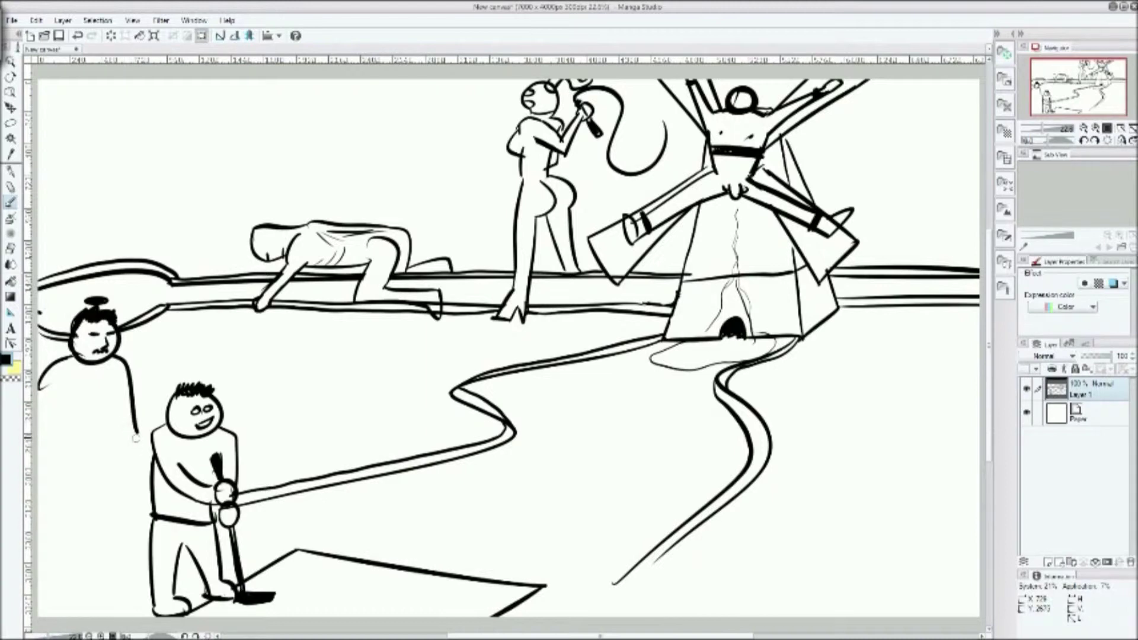
# Draw the second figure's raised forearm and torso side, erasing the overlapping lines at the elbow
pyautogui.moveTo(135, 431); pyautogui.dragTo(137, 434)
pyautogui.moveTo(146, 396); pyautogui.dragTo(131, 439)
pyautogui.moveTo(140, 384)
pyautogui.mouseDown()
pyautogui.moveTo(116, 436)
pyautogui.moveTo(126, 443)
pyautogui.moveTo(108, 447)
pyautogui.mouseUp()
pyautogui.press('e')
pyautogui.moveTo(138, 401); pyautogui.dragTo(111, 459)
pyautogui.press('p')
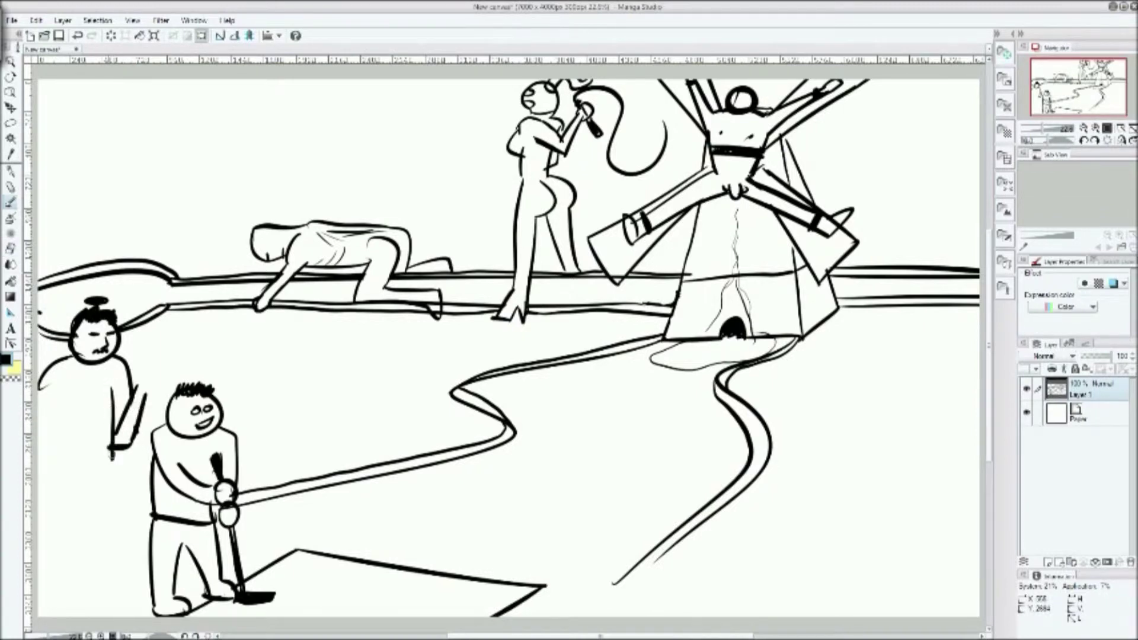
pyautogui.press('e')
pyautogui.moveTo(123, 415); pyautogui.dragTo(118, 434)
pyautogui.press('p')
pyautogui.moveTo(113, 412); pyautogui.dragTo(113, 461)
# Draw a hand holding a small rectangular device, and add the second figure's shirt hem and vertical shirt lines
pyautogui.moveTo(146, 392)
pyautogui.mouseDown()
pyautogui.moveTo(154, 371)
pyautogui.moveTo(141, 379)
pyautogui.moveTo(148, 388)
pyautogui.moveTo(137, 351)
pyautogui.moveTo(159, 355)
pyautogui.moveTo(145, 373)
pyautogui.mouseUp()
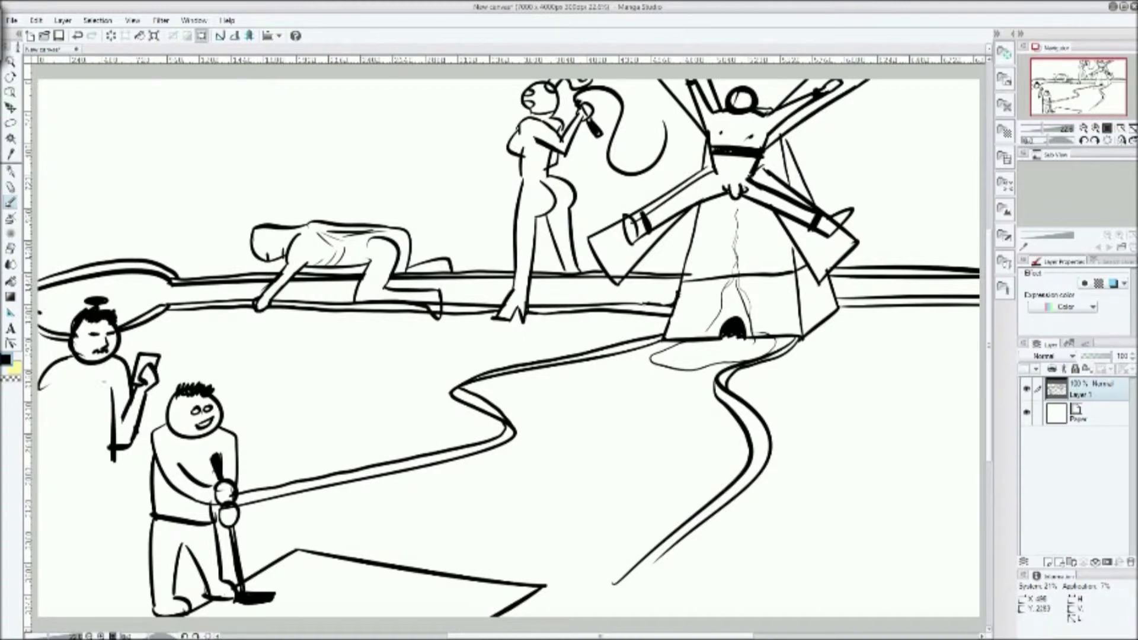
pyautogui.moveTo(112, 446)
pyautogui.mouseDown()
pyautogui.moveTo(110, 479)
pyautogui.moveTo(47, 477)
pyautogui.mouseUp()
pyautogui.moveTo(95, 381); pyautogui.dragTo(90, 475)
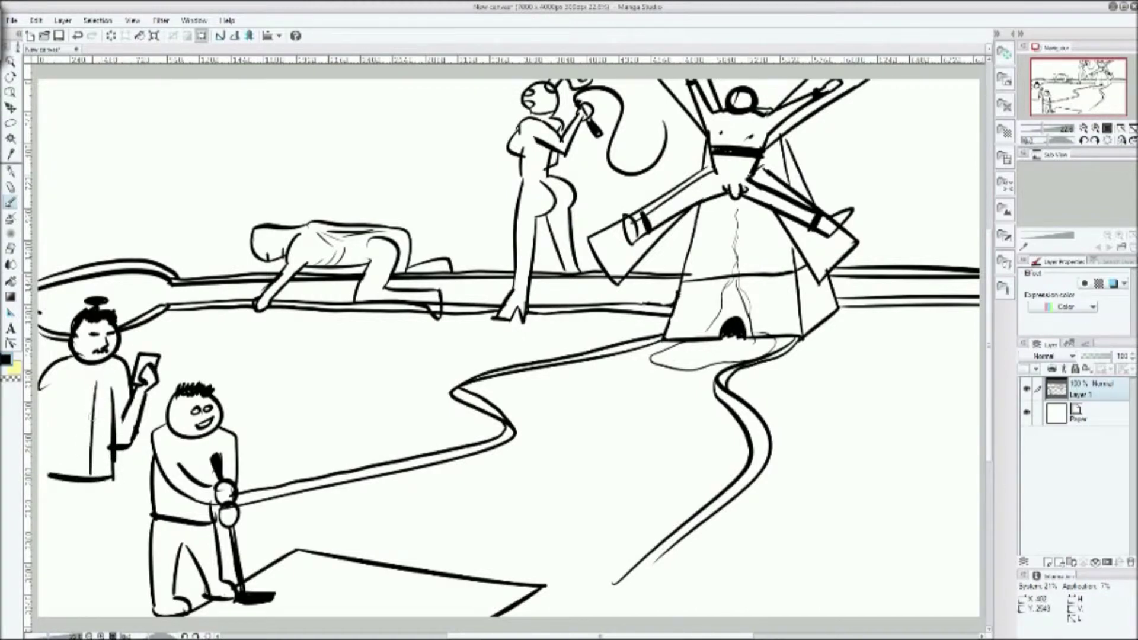
# Draw the onlooker's shirt collar and front buttons, then both trouser legs and the shoe
pyautogui.moveTo(107, 363)
pyautogui.mouseDown()
pyautogui.moveTo(95, 389)
pyautogui.moveTo(72, 369)
pyautogui.moveTo(94, 400)
pyautogui.moveTo(115, 363)
pyautogui.mouseUp()
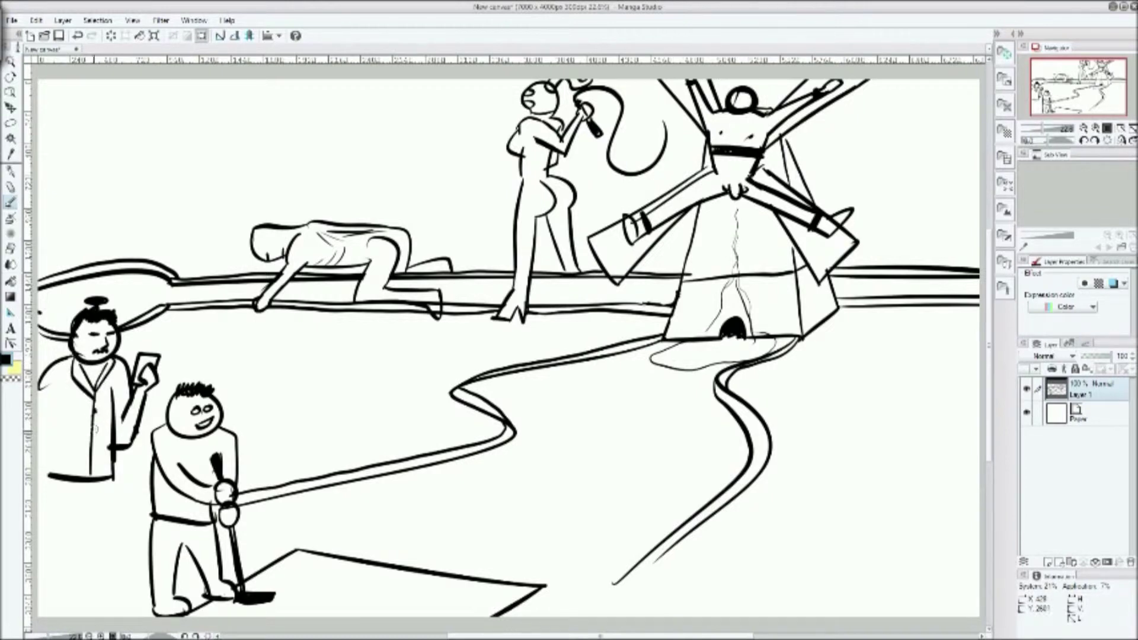
pyautogui.moveTo(112, 474)
pyautogui.mouseDown()
pyautogui.moveTo(124, 585)
pyautogui.moveTo(115, 594)
pyautogui.moveTo(136, 610)
pyautogui.moveTo(115, 593)
pyautogui.moveTo(97, 605)
pyautogui.moveTo(131, 615)
pyautogui.mouseUp()
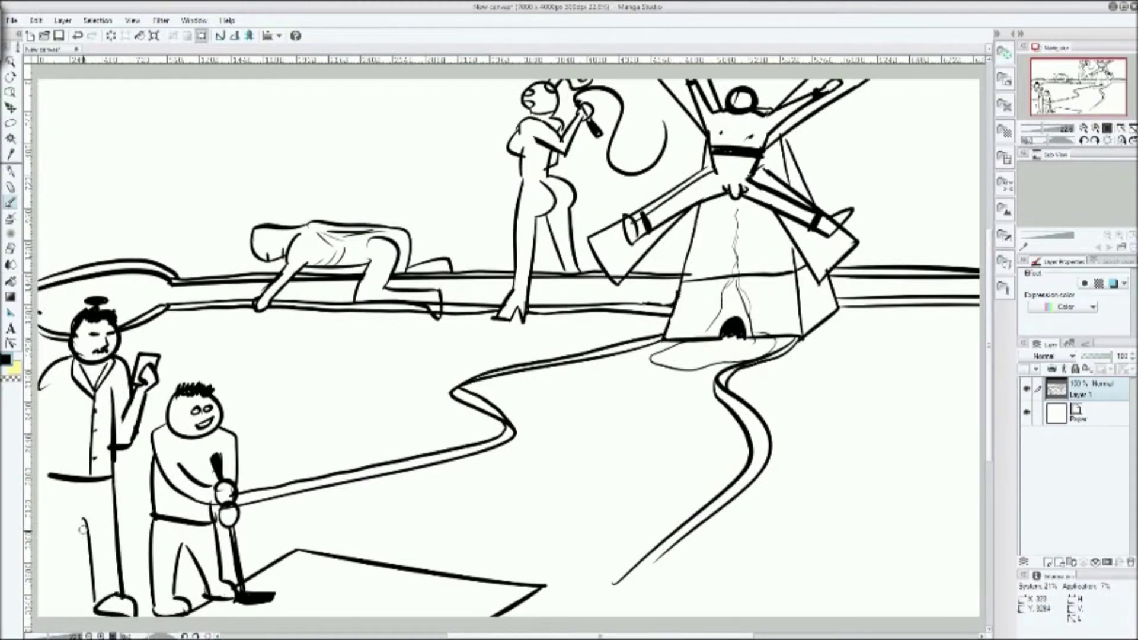
pyautogui.moveTo(87, 514); pyautogui.dragTo(62, 616)
pyautogui.moveTo(47, 473); pyautogui.dragTo(40, 511)
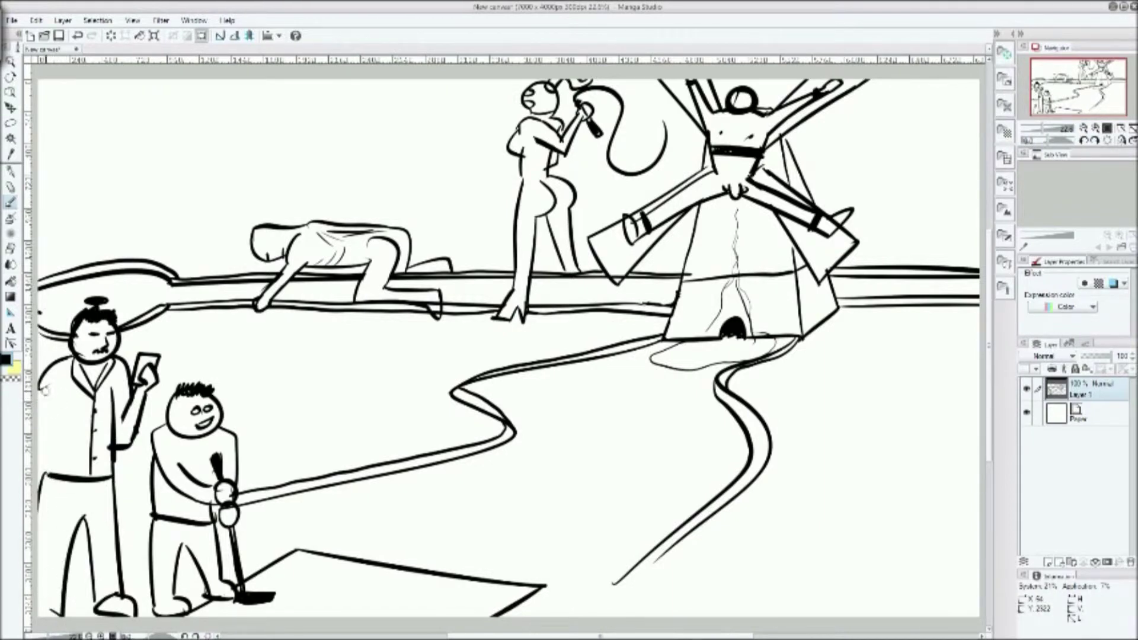
# Draw the onlooker's other arm bent across the torso with a clenched hand, tidying the lines where it overlaps the body
pyautogui.moveTo(39, 438)
pyautogui.mouseDown()
pyautogui.moveTo(77, 427)
pyautogui.moveTo(69, 436)
pyautogui.moveTo(76, 422)
pyautogui.moveTo(65, 443)
pyautogui.mouseUp()
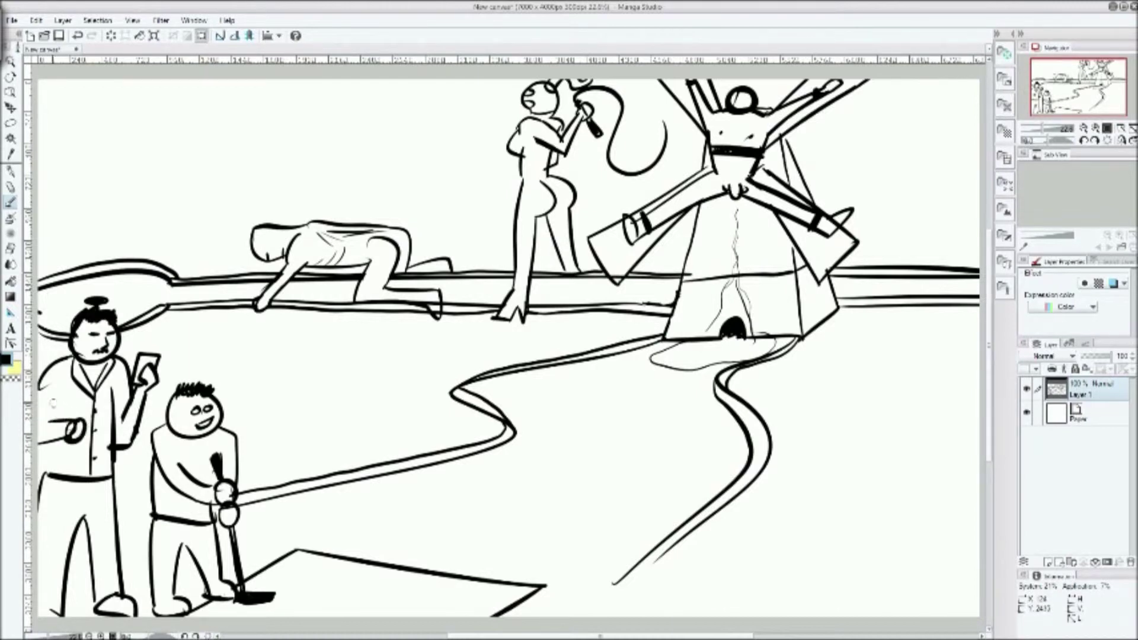
pyautogui.moveTo(57, 392); pyautogui.dragTo(50, 423)
pyautogui.press('e')
pyautogui.press('b')
pyautogui.moveTo(86, 408); pyautogui.dragTo(79, 427)
pyautogui.press('b')
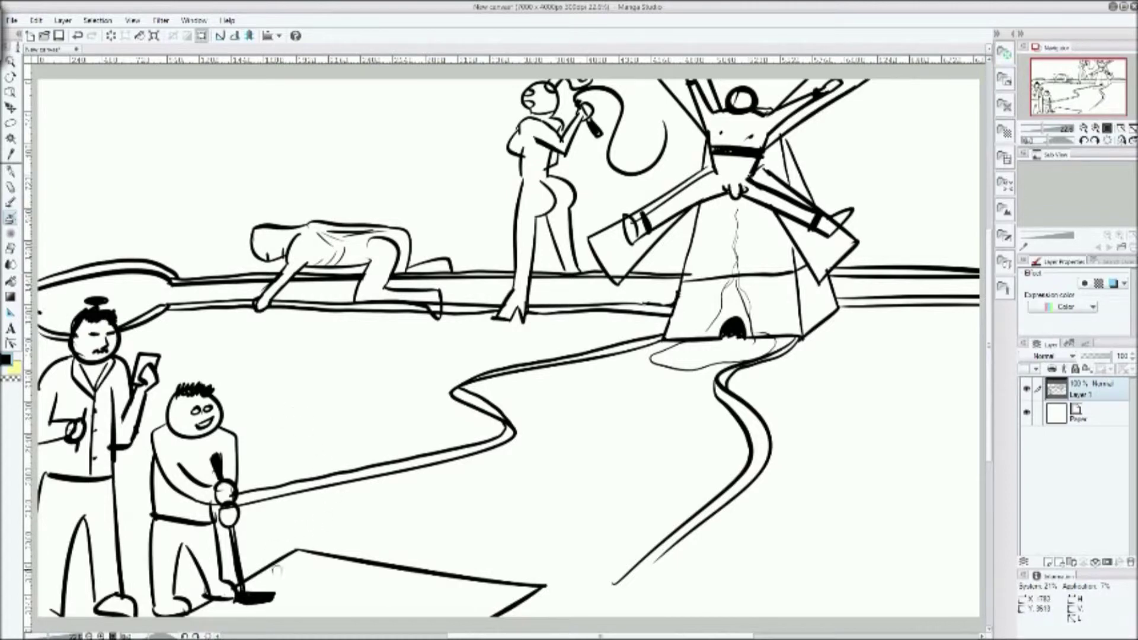
# Draw a small round golf ball just in front of the golfer's club head
pyautogui.hotkey('ctrl', 'z')
pyautogui.press('p')
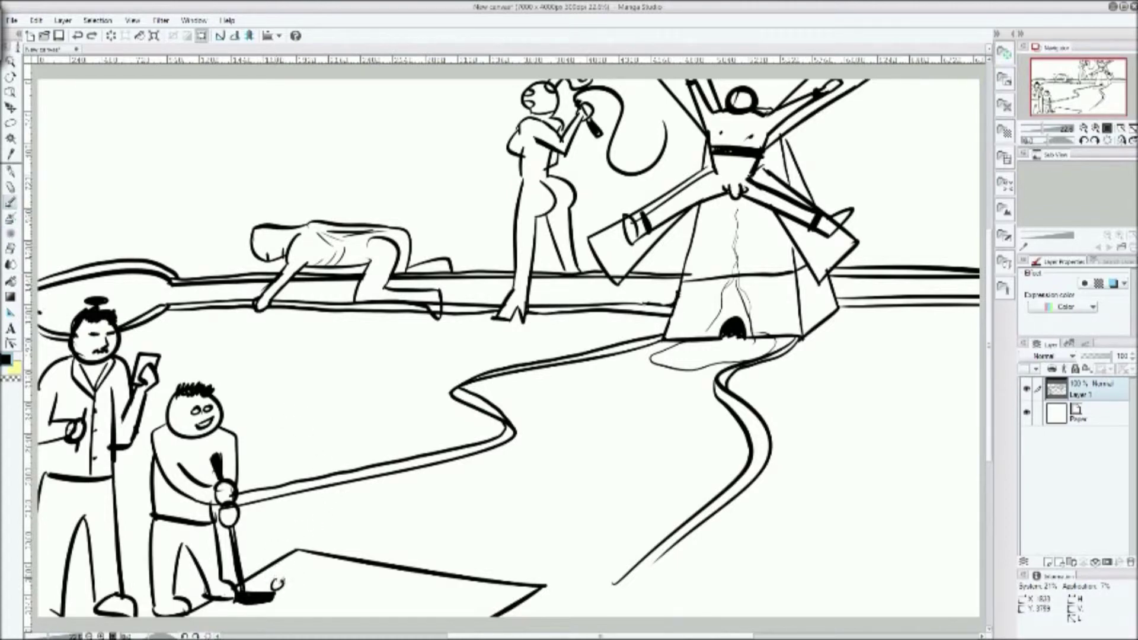
pyautogui.moveTo(276, 582); pyautogui.dragTo(277, 581)
pyautogui.click(278, 584)
pyautogui.click(276, 582)
# Draw a small skull beside the windmill's base and a bone below it, on the ground right of the river
pyautogui.moveTo(825, 369); pyautogui.dragTo(821, 370)
pyautogui.moveTo(806, 369)
pyautogui.mouseDown()
pyautogui.moveTo(836, 361)
pyautogui.moveTo(824, 379)
pyautogui.mouseUp()
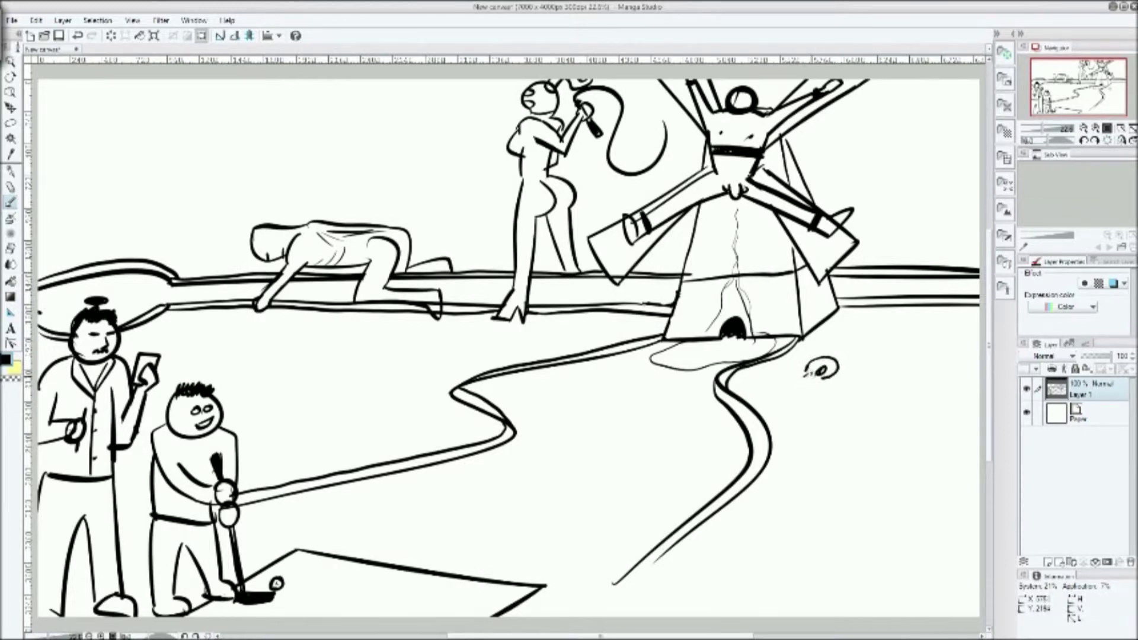
pyautogui.moveTo(803, 373)
pyautogui.mouseDown()
pyautogui.moveTo(803, 384)
pyautogui.moveTo(814, 378)
pyautogui.mouseUp()
pyautogui.moveTo(821, 448)
pyautogui.mouseDown()
pyautogui.moveTo(797, 474)
pyautogui.moveTo(827, 450)
pyautogui.moveTo(819, 446)
pyautogui.moveTo(825, 469)
pyautogui.mouseUp()
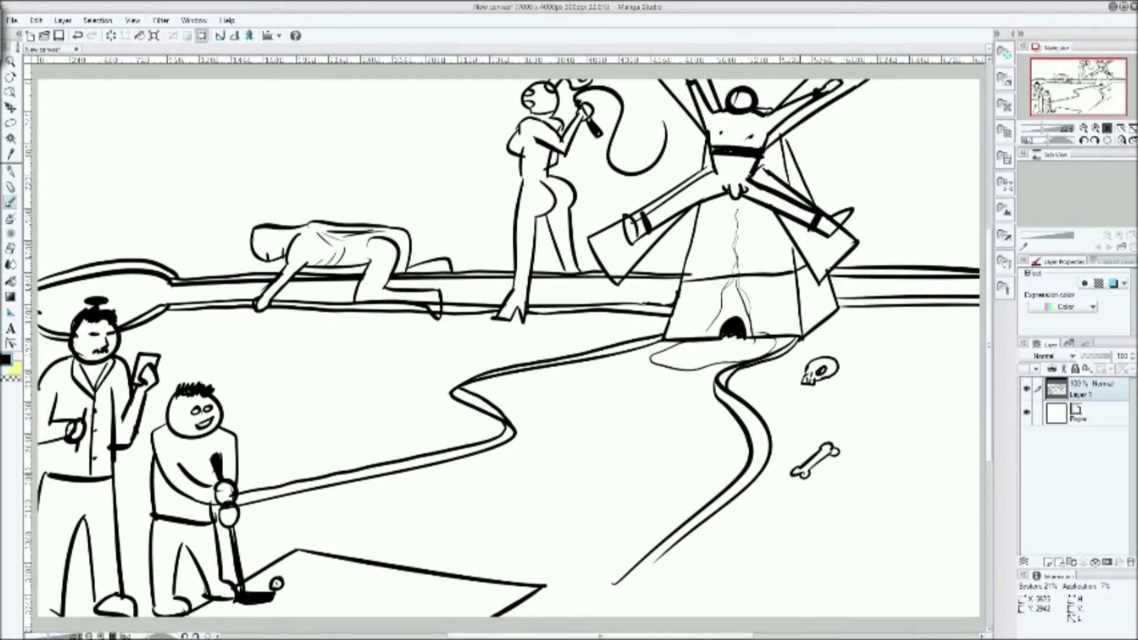
# Erase the stray marks above the onlooker's hair and draw a front-facing skull on the ground below the crawling figure
pyautogui.press('e')
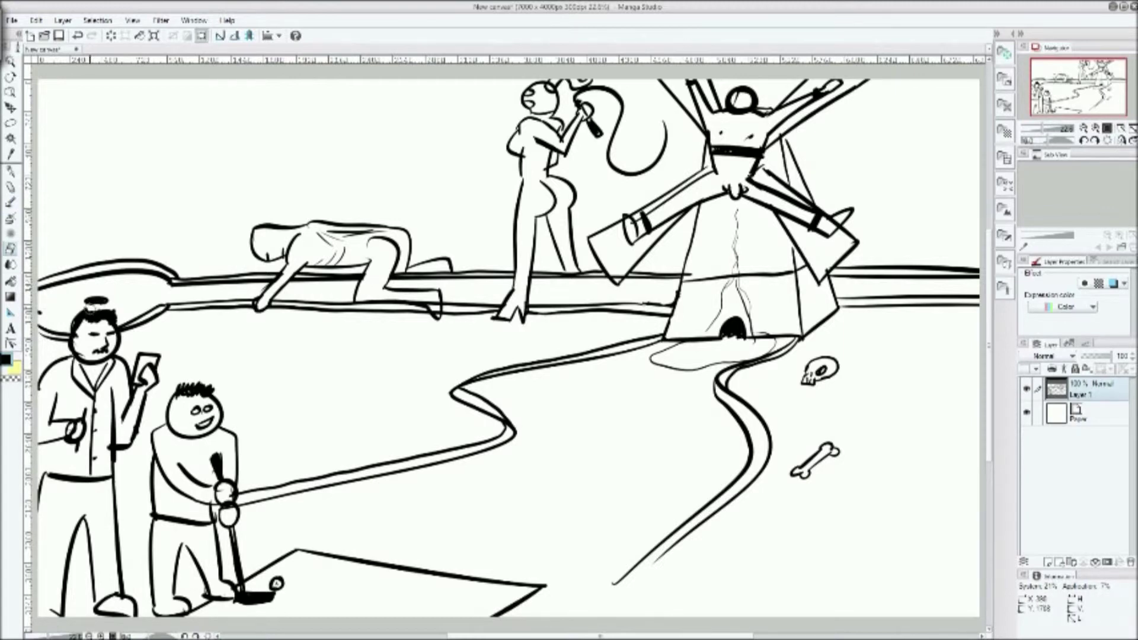
pyautogui.press('b')
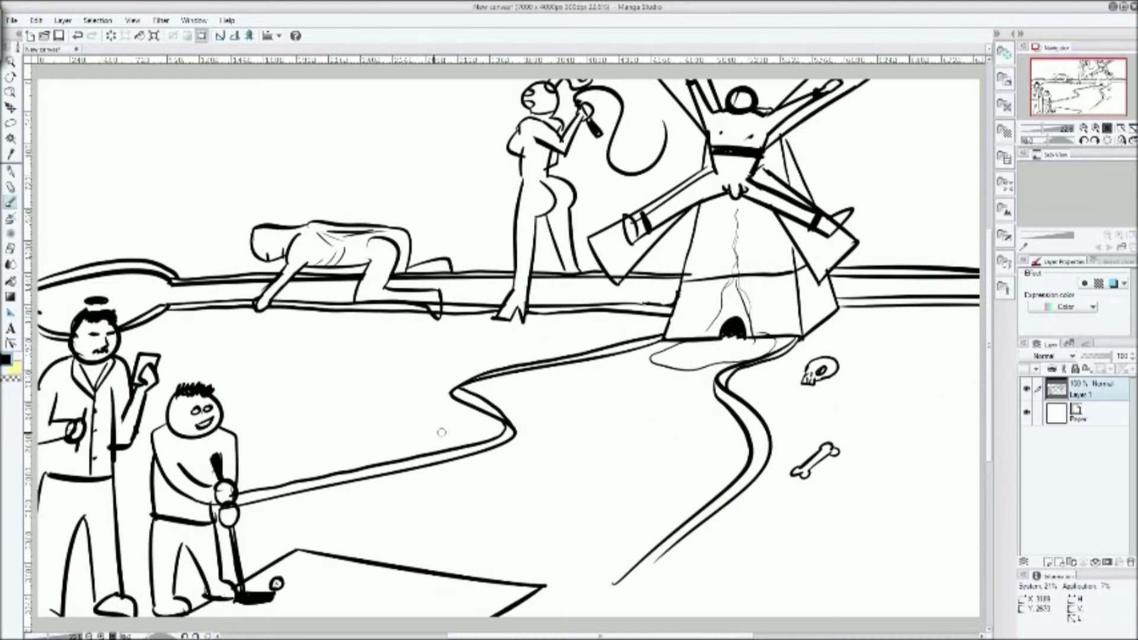
pyautogui.click(330, 358)
pyautogui.click(345, 355)
pyautogui.moveTo(338, 370); pyautogui.dragTo(345, 373)
pyautogui.moveTo(332, 384)
pyautogui.mouseDown()
pyautogui.moveTo(349, 376)
pyautogui.moveTo(331, 374)
pyautogui.mouseUp()
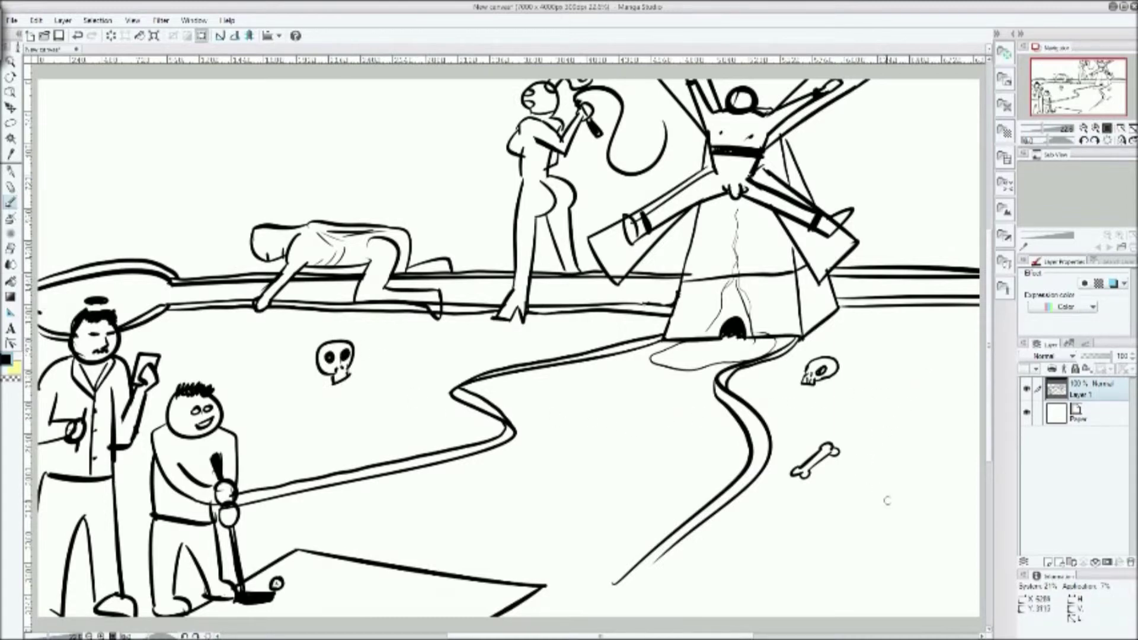
pyautogui.moveTo(786, 528); pyautogui.dragTo(885, 509)
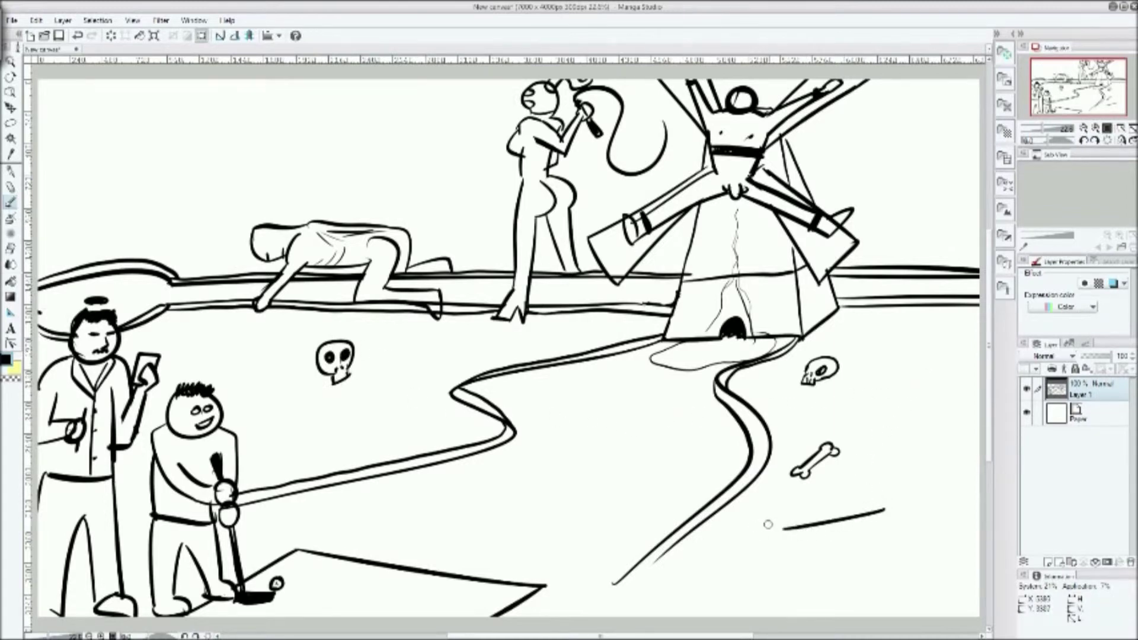
pyautogui.hotkey('ctrl', 'z')
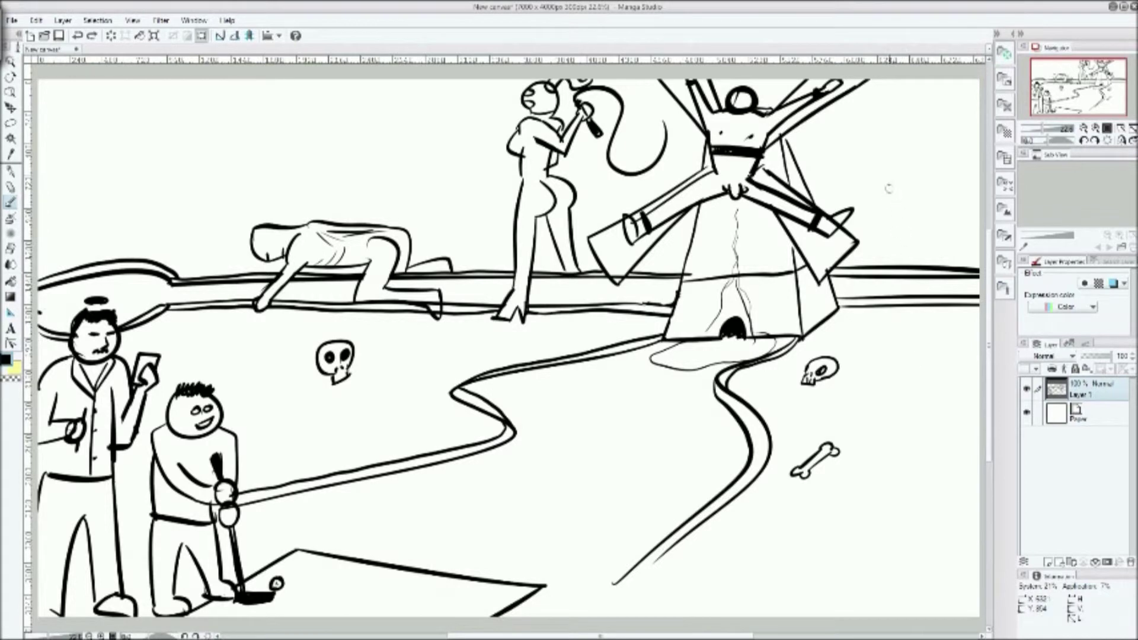
# Draw two small bent limbs right of the windmill and a double-lined channel curving beneath them and back behind the windmill
pyautogui.moveTo(909, 181)
pyautogui.mouseDown()
pyautogui.moveTo(893, 169)
pyautogui.moveTo(887, 186)
pyautogui.mouseUp()
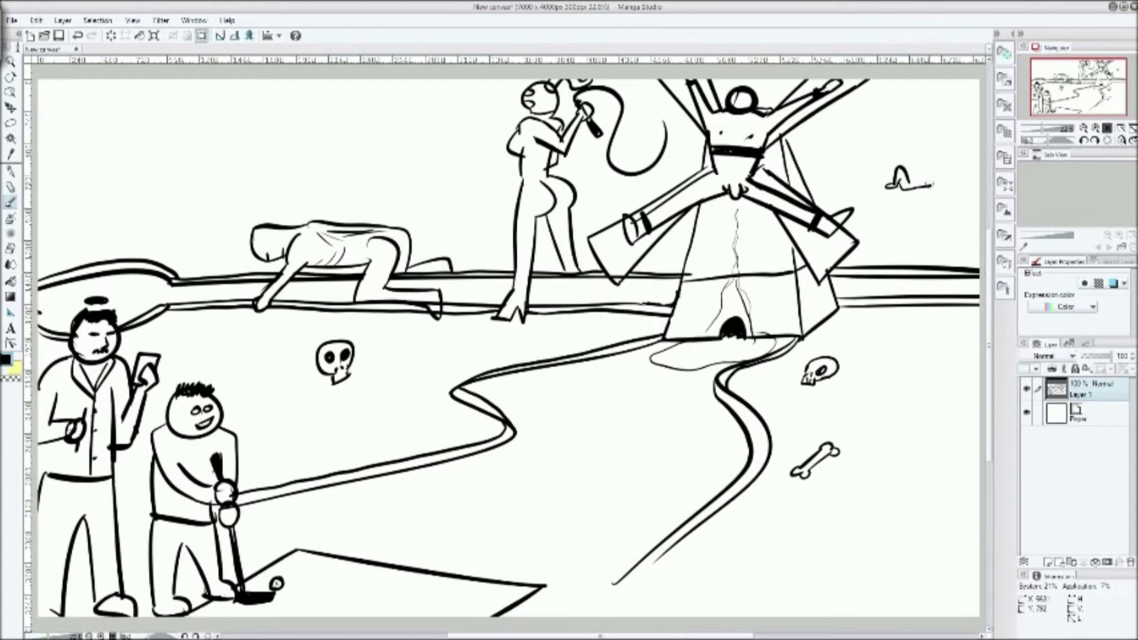
pyautogui.moveTo(920, 174)
pyautogui.mouseDown()
pyautogui.moveTo(936, 157)
pyautogui.moveTo(941, 180)
pyautogui.mouseUp()
pyautogui.moveTo(930, 178); pyautogui.dragTo(972, 204)
pyautogui.hotkey('ctrl', 'z')
pyautogui.moveTo(936, 182)
pyautogui.mouseDown()
pyautogui.moveTo(948, 210)
pyautogui.moveTo(924, 228)
pyautogui.moveTo(866, 236)
pyautogui.mouseUp()
pyautogui.hotkey('ctrl', 'z')
pyautogui.moveTo(932, 181)
pyautogui.mouseDown()
pyautogui.moveTo(950, 219)
pyautogui.moveTo(863, 239)
pyautogui.mouseUp()
pyautogui.moveTo(904, 189); pyautogui.dragTo(806, 205)
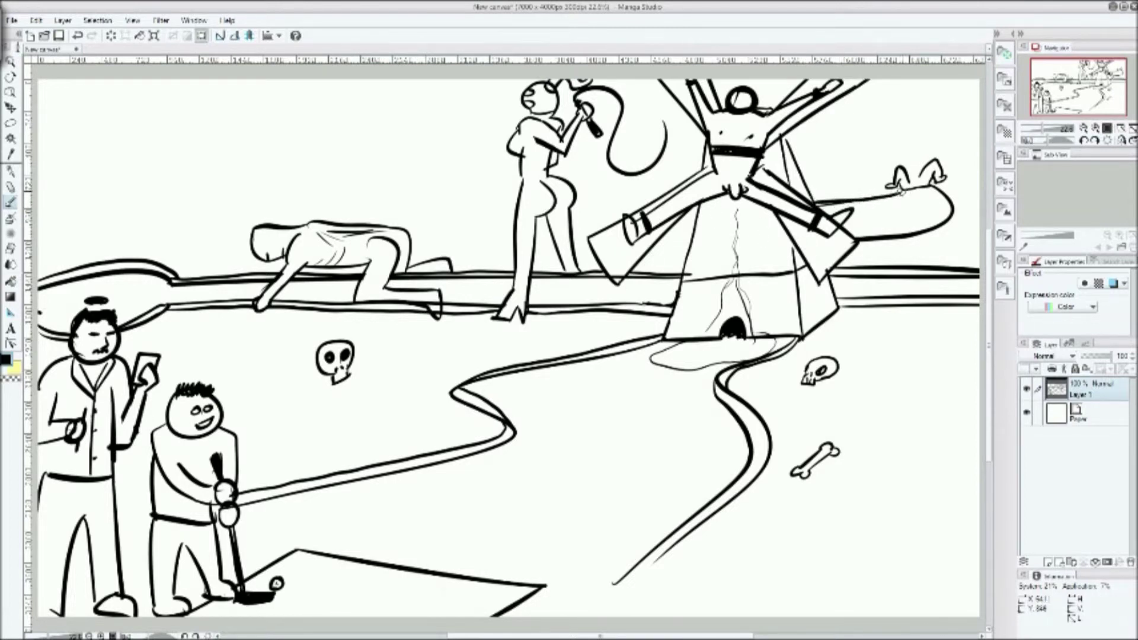
pyautogui.moveTo(853, 239)
pyautogui.mouseDown()
pyautogui.moveTo(919, 222)
pyautogui.moveTo(929, 183)
pyautogui.mouseUp()
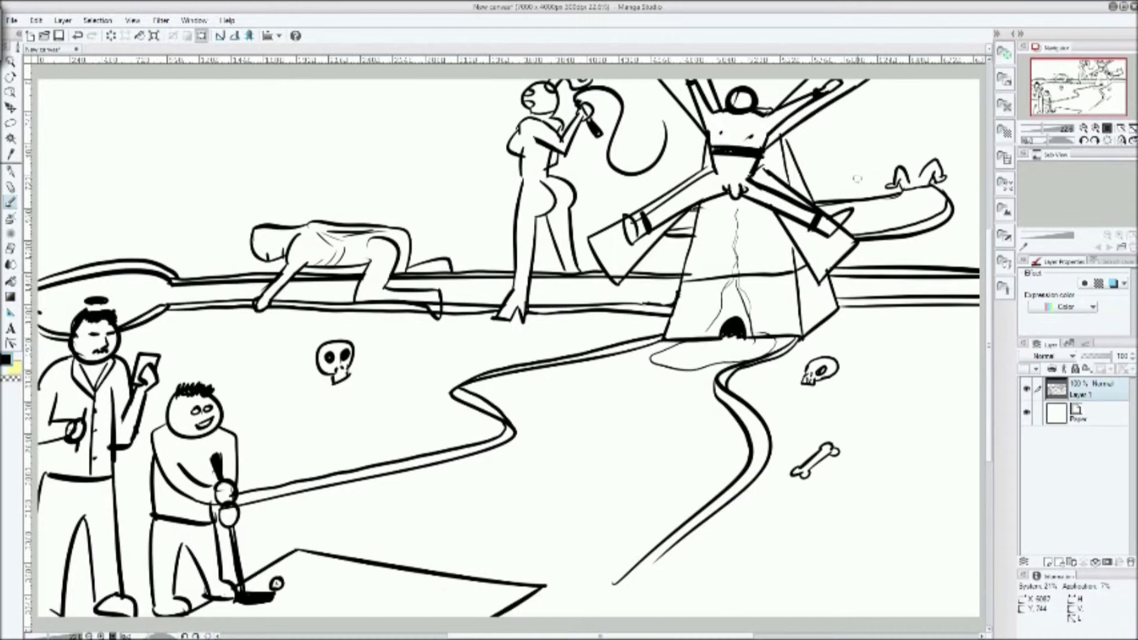
# Draw a round arch over the small limbs and a curved banner on top lettered "LAST HOLE"
pyautogui.moveTo(866, 182)
pyautogui.mouseDown()
pyautogui.moveTo(866, 116)
pyautogui.moveTo(910, 93)
pyautogui.moveTo(953, 107)
pyautogui.moveTo(974, 185)
pyautogui.mouseUp()
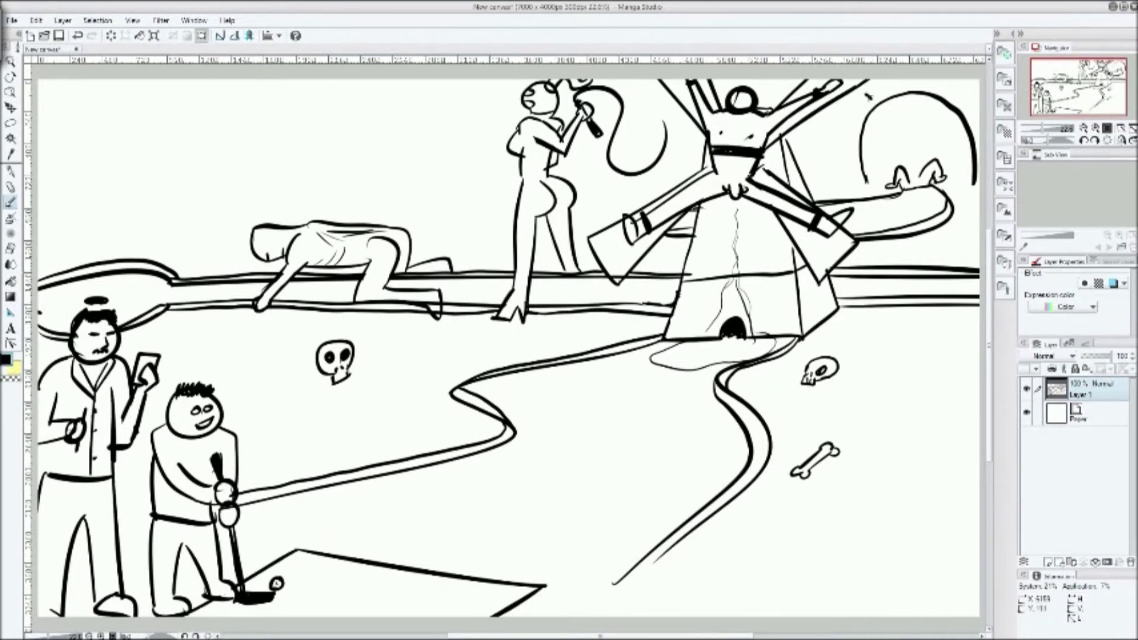
pyautogui.moveTo(865, 95); pyautogui.dragTo(893, 78)
pyautogui.moveTo(969, 86); pyautogui.dragTo(955, 108)
pyautogui.moveTo(870, 89)
pyautogui.mouseDown()
pyautogui.moveTo(885, 104)
pyautogui.moveTo(908, 80)
pyautogui.moveTo(900, 92)
pyautogui.moveTo(918, 90)
pyautogui.mouseUp()
pyautogui.moveTo(916, 85); pyautogui.dragTo(960, 87)
pyautogui.moveTo(955, 86); pyautogui.dragTo(957, 97)
pyautogui.moveTo(953, 91); pyautogui.dragTo(958, 92)
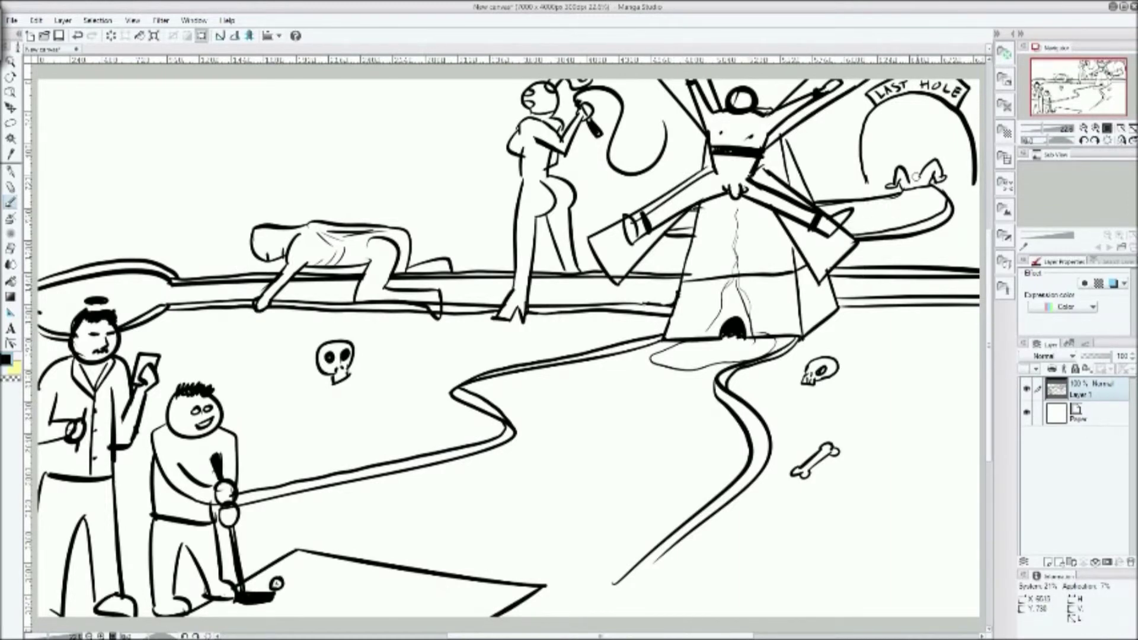
# Draw the small figure's body with chains running to both sides of the arch, and add the arch's inner outline
pyautogui.moveTo(943, 174); pyautogui.dragTo(978, 155)
pyautogui.moveTo(888, 178); pyautogui.dragTo(869, 175)
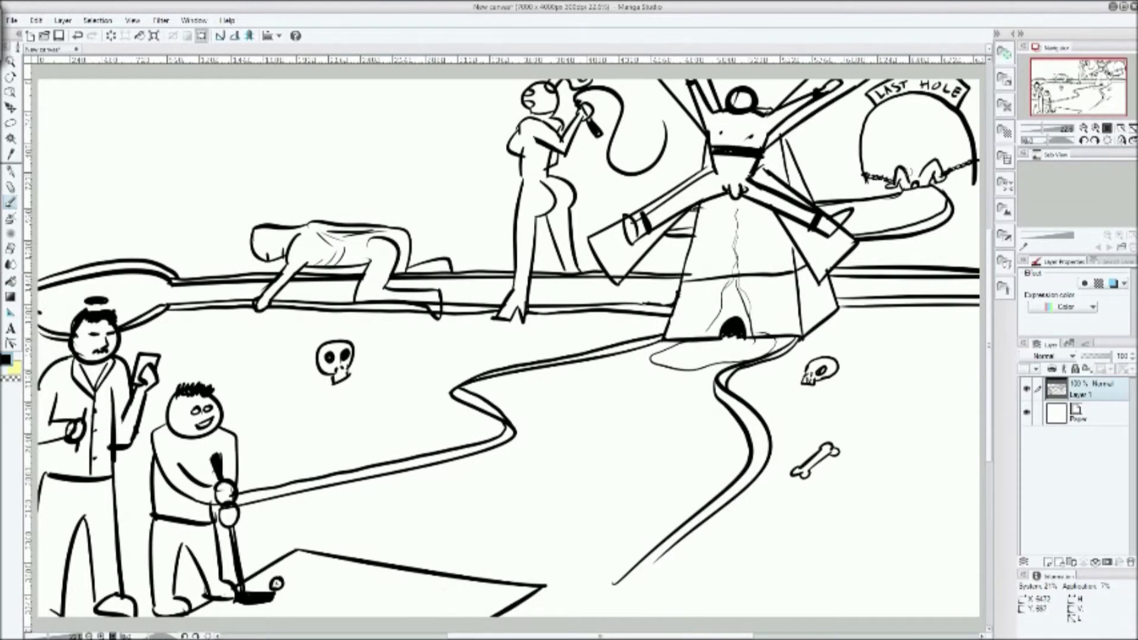
pyautogui.moveTo(909, 167); pyautogui.dragTo(933, 152)
pyautogui.hotkey('ctrl', 'z')
pyautogui.moveTo(924, 169)
pyautogui.mouseDown()
pyautogui.moveTo(944, 141)
pyautogui.moveTo(966, 134)
pyautogui.mouseUp()
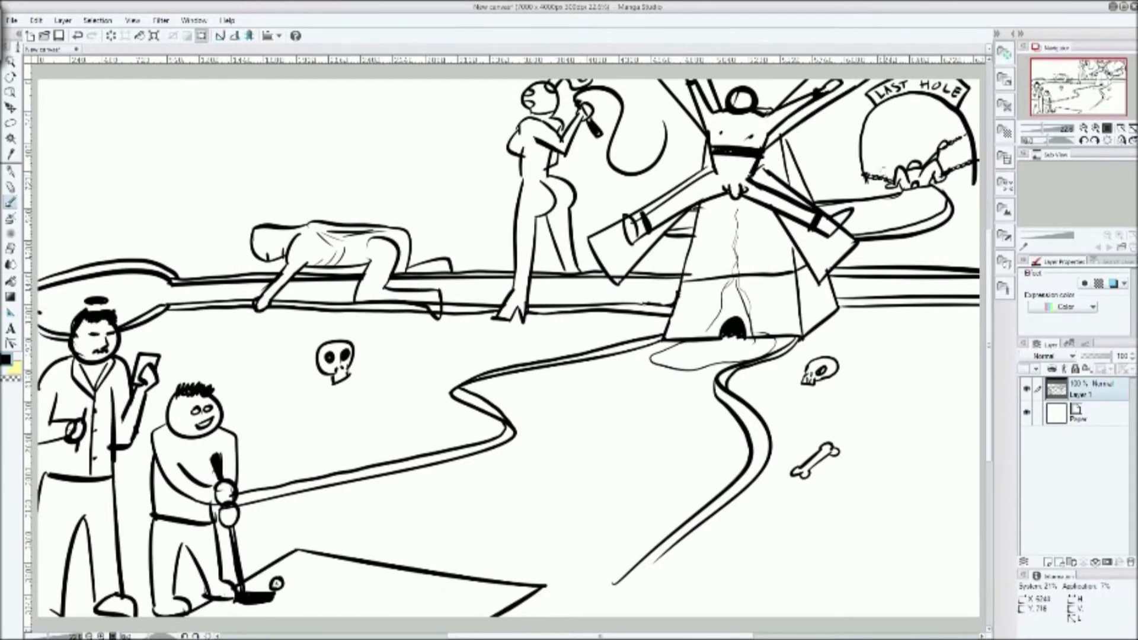
pyautogui.moveTo(905, 168)
pyautogui.mouseDown()
pyautogui.moveTo(867, 138)
pyautogui.moveTo(855, 141)
pyautogui.moveTo(866, 178)
pyautogui.mouseUp()
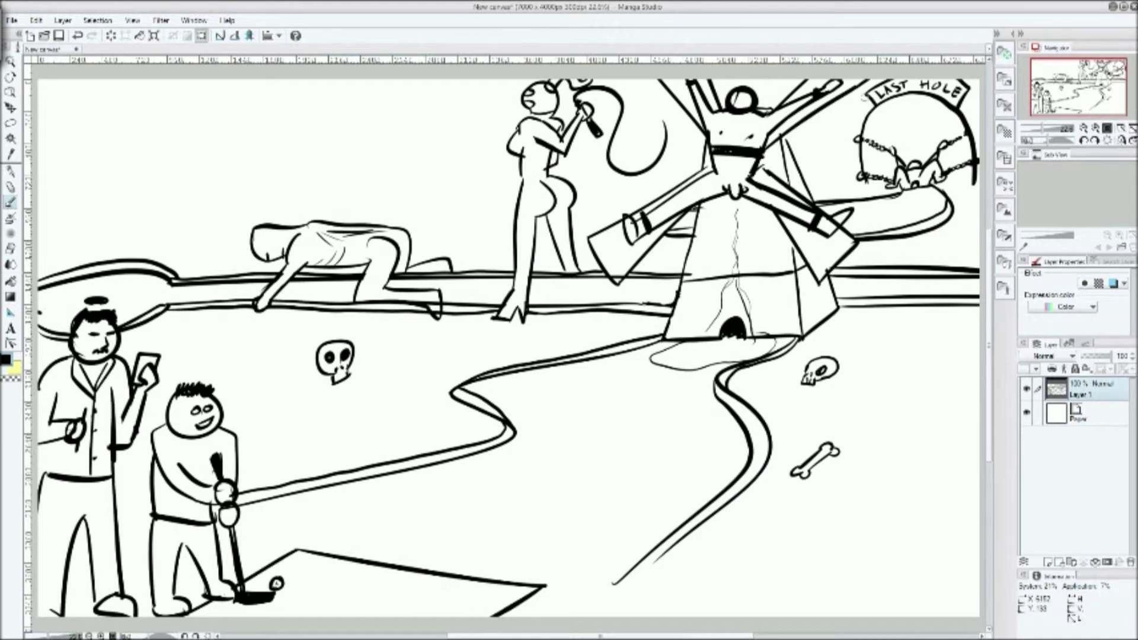
pyautogui.moveTo(969, 90); pyautogui.dragTo(964, 108)
pyautogui.moveTo(865, 169)
pyautogui.mouseDown()
pyautogui.moveTo(875, 116)
pyautogui.moveTo(929, 102)
pyautogui.moveTo(967, 143)
pyautogui.moveTo(972, 185)
pyautogui.mouseUp()
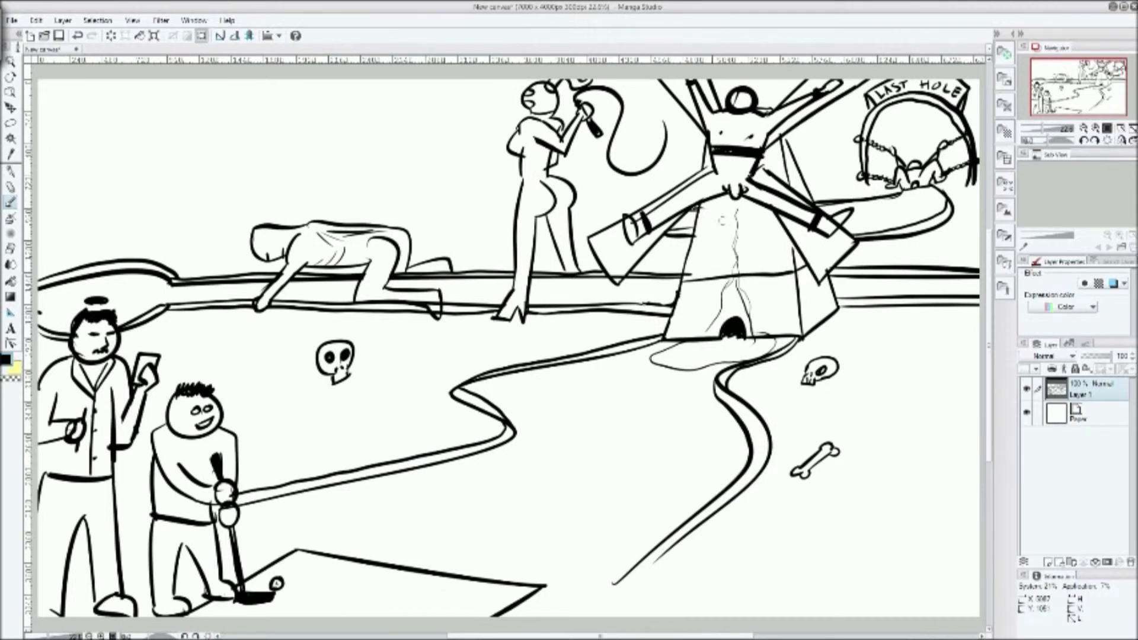
# Extend the far channel from the windmill to the canvas's left edge with doubled curved banks, and draw a horizon line above it
pyautogui.moveTo(673, 196)
pyautogui.mouseDown()
pyautogui.moveTo(576, 197)
pyautogui.moveTo(614, 201)
pyautogui.moveTo(581, 202)
pyautogui.moveTo(597, 223)
pyautogui.moveTo(573, 226)
pyautogui.mouseUp()
pyautogui.moveTo(517, 187); pyautogui.dragTo(39, 160)
pyautogui.moveTo(516, 201)
pyautogui.mouseDown()
pyautogui.moveTo(187, 160)
pyautogui.moveTo(39, 185)
pyautogui.mouseUp()
pyautogui.hotkey('ctrl', 'z')
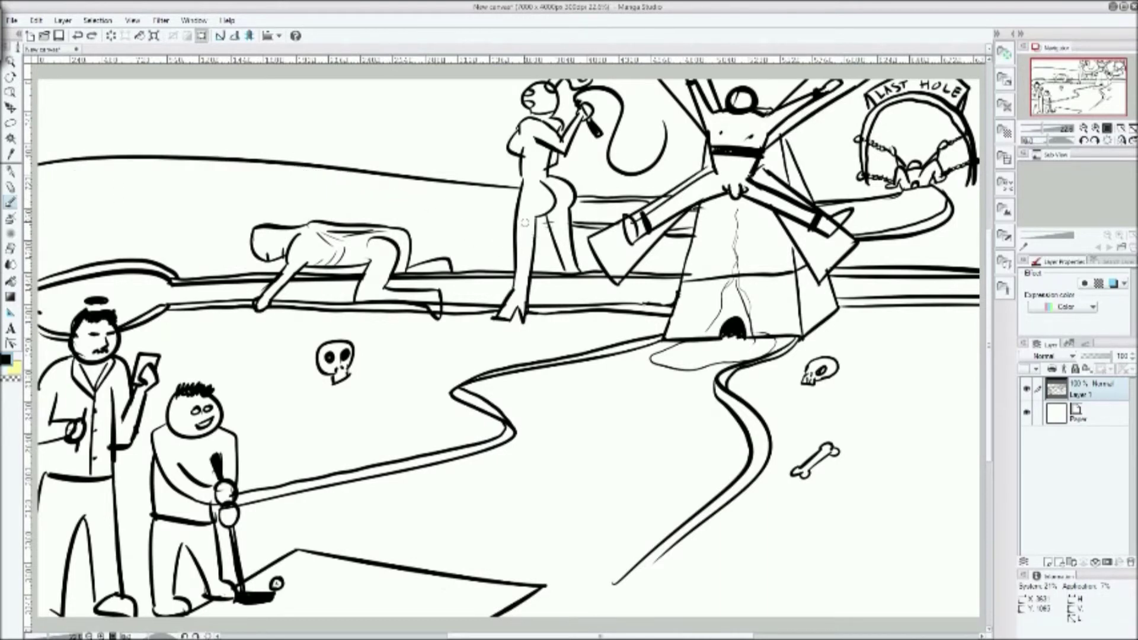
pyautogui.moveTo(502, 191); pyautogui.dragTo(37, 230)
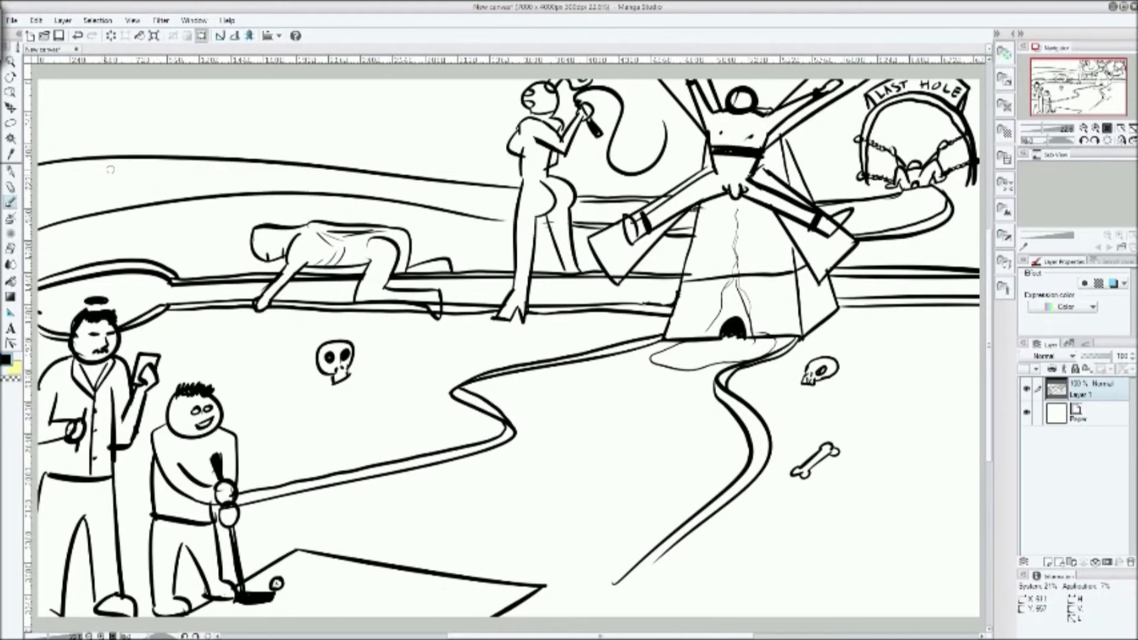
pyautogui.moveTo(45, 172)
pyautogui.mouseDown()
pyautogui.moveTo(161, 167)
pyautogui.moveTo(422, 180)
pyautogui.mouseUp()
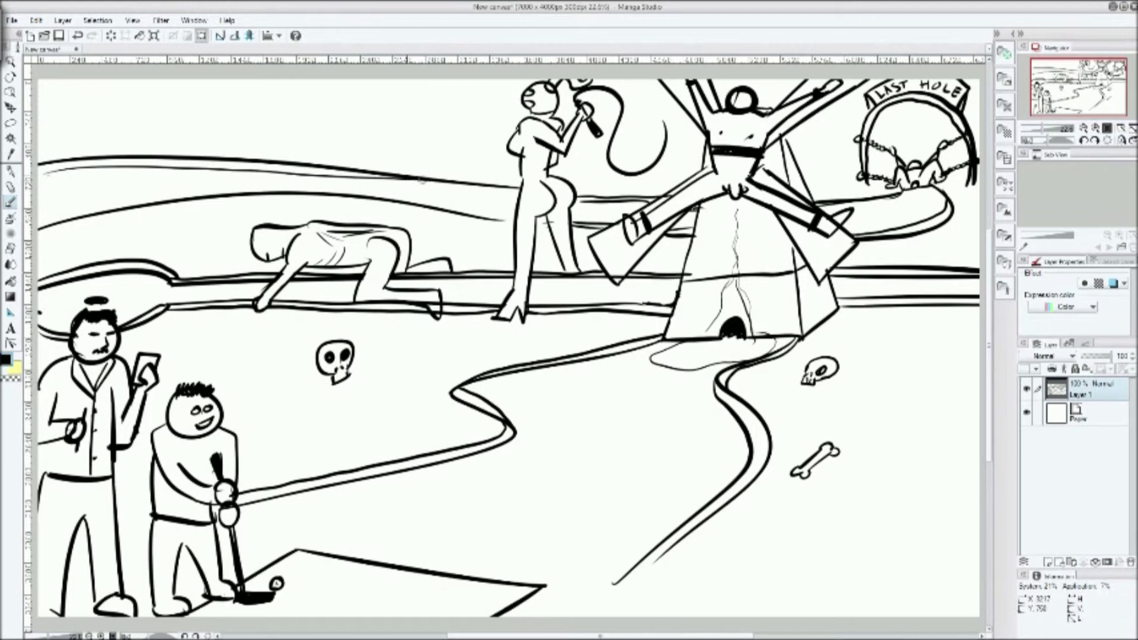
pyautogui.moveTo(46, 232)
pyautogui.mouseDown()
pyautogui.moveTo(329, 205)
pyautogui.moveTo(513, 224)
pyautogui.mouseUp()
pyautogui.moveTo(409, 178); pyautogui.dragTo(516, 196)
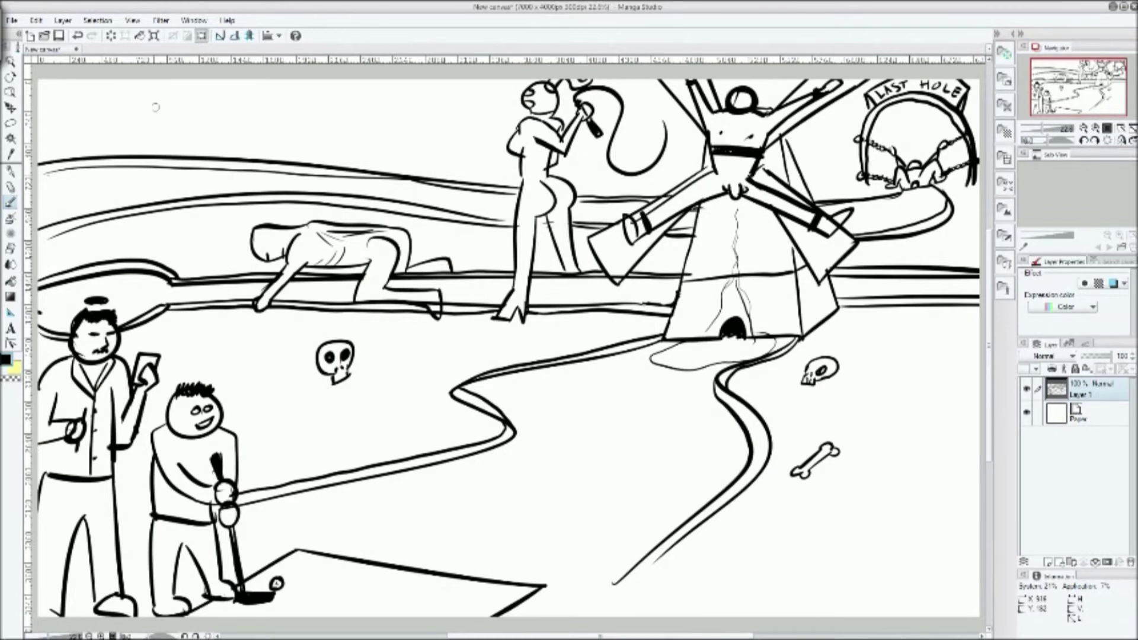
pyautogui.moveTo(47, 102); pyautogui.dragTo(445, 118)
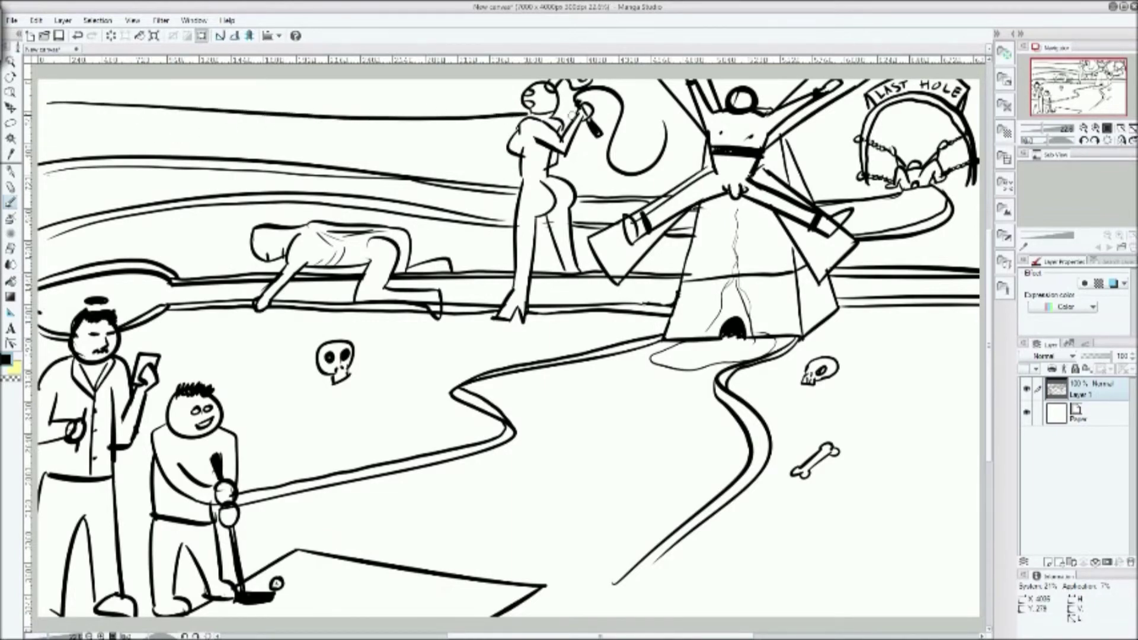